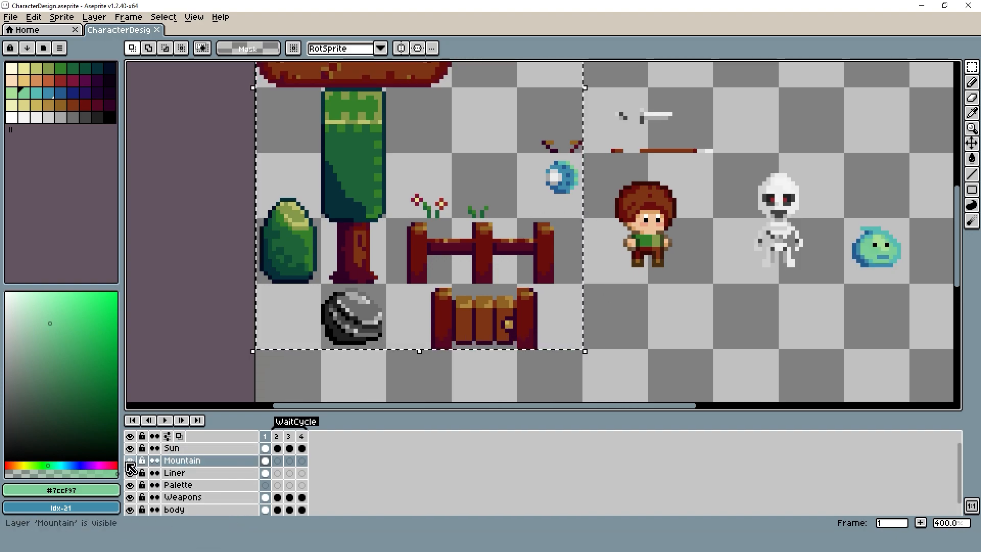
- Delete the Mountain layer and remove the selected tileset artwork from the Liner layer
right_click(186, 465)
click(199, 499)
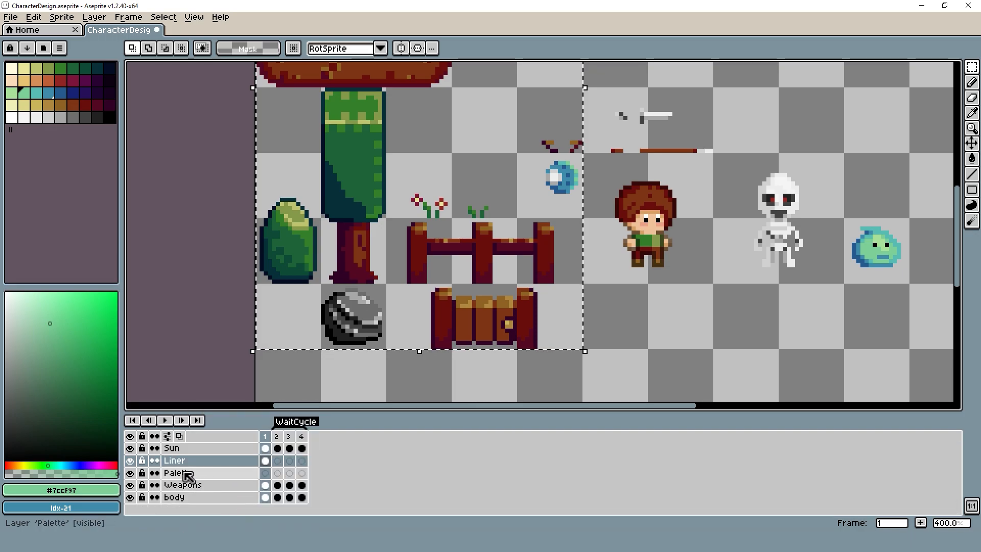
scroll(383, 274, down, 1)
key(Delete)
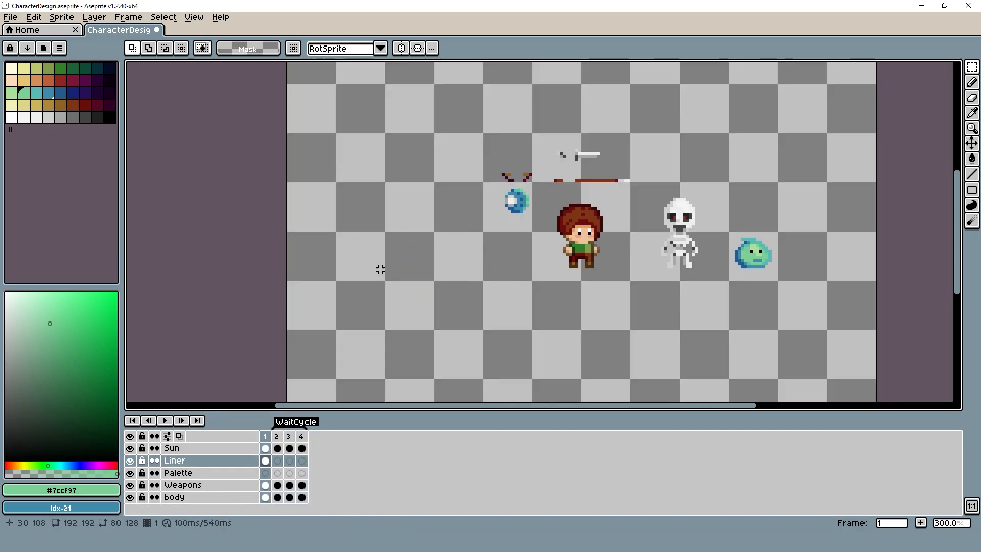
scroll(379, 265, down, 2)
scroll(378, 266, up, 1)
- Create a new transparent RGBA sprite of 80 × 128 px and paste the tileset artwork into it
key(ctrl+n)
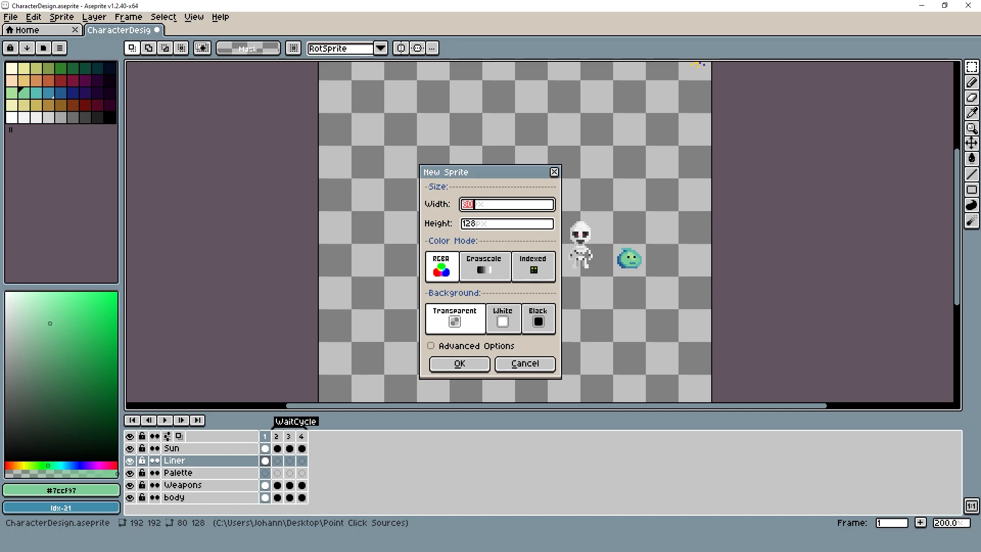
key(Return)
key(ctrl+v)
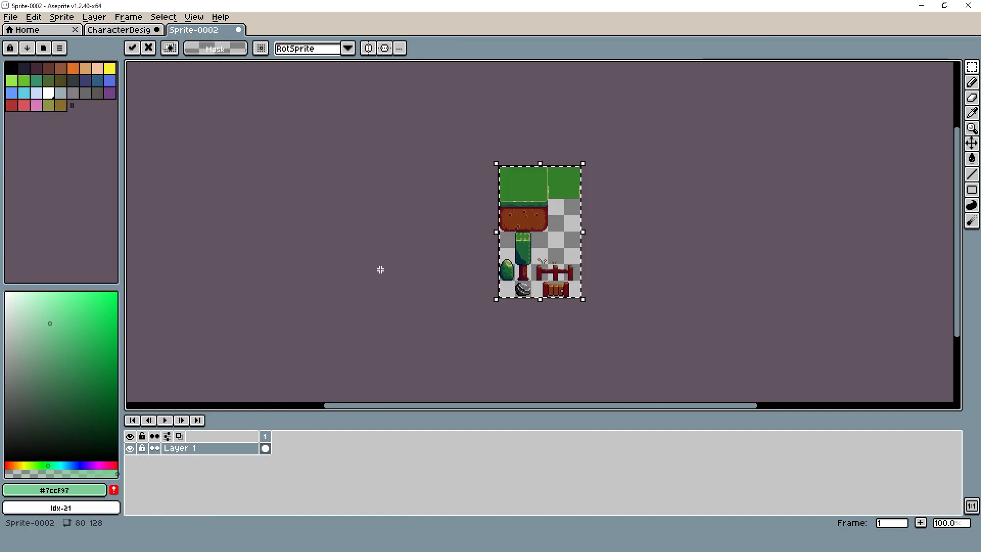
key(Return)
scroll(582, 212, up, 1)
- Dock the new tileset sprite in its own view beside the CharacterDesign sprite
drag(582, 212, 271, 155)
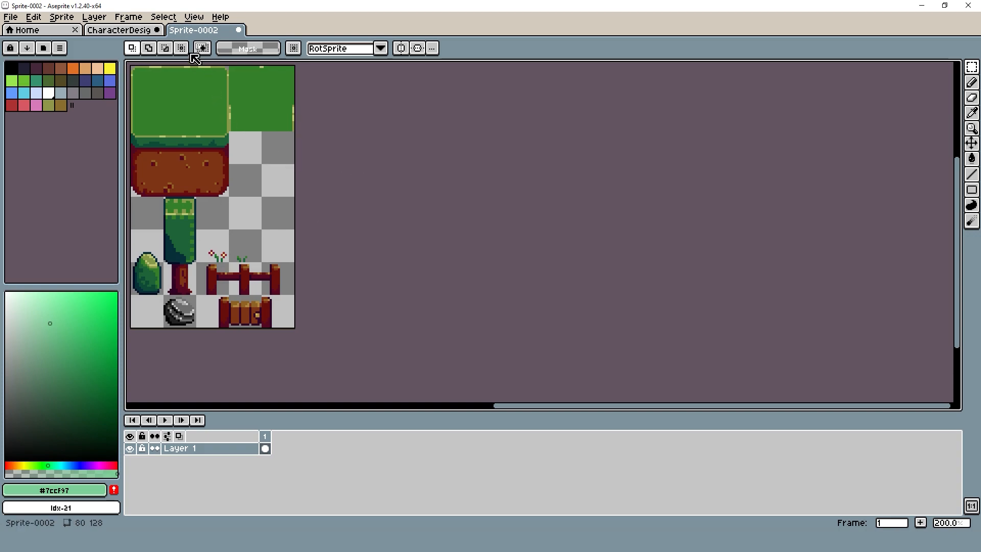
drag(194, 30, 946, 125)
scroll(367, 164, down, 2)
scroll(403, 173, up, 2)
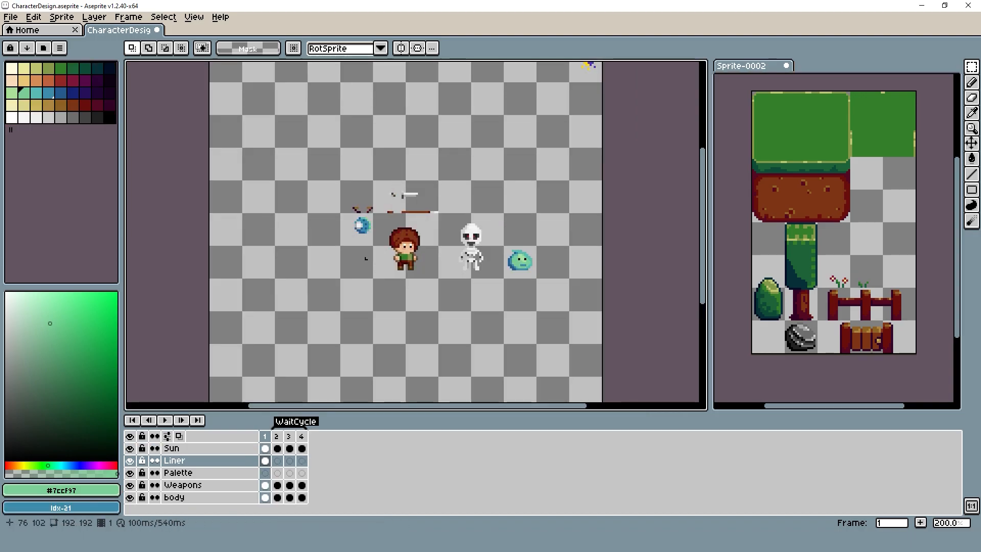
- Cut the 32 × 32 px area around the skeleton out of the Liner layer
click(130, 460)
click(130, 461)
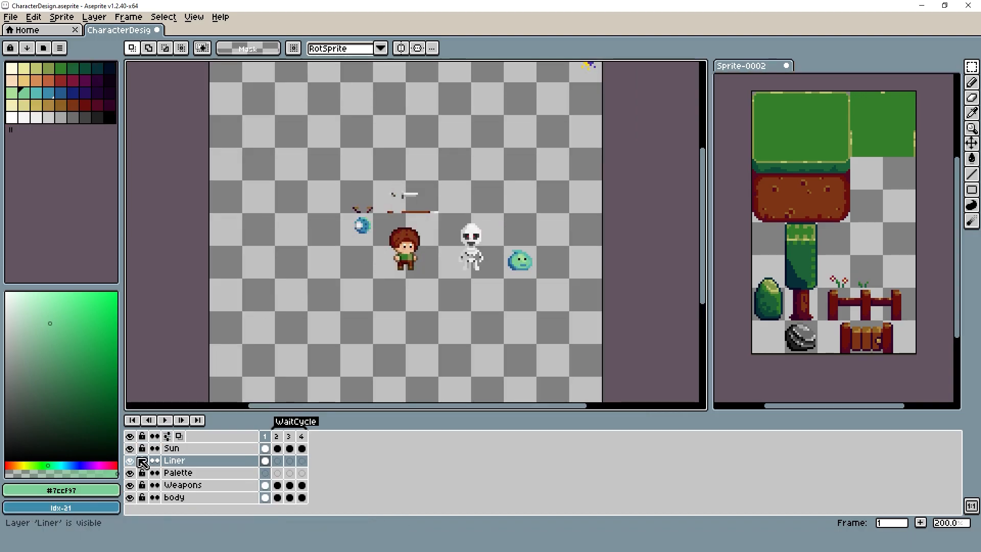
click(454, 228)
click(489, 238)
click(454, 224)
drag(453, 224, 490, 261)
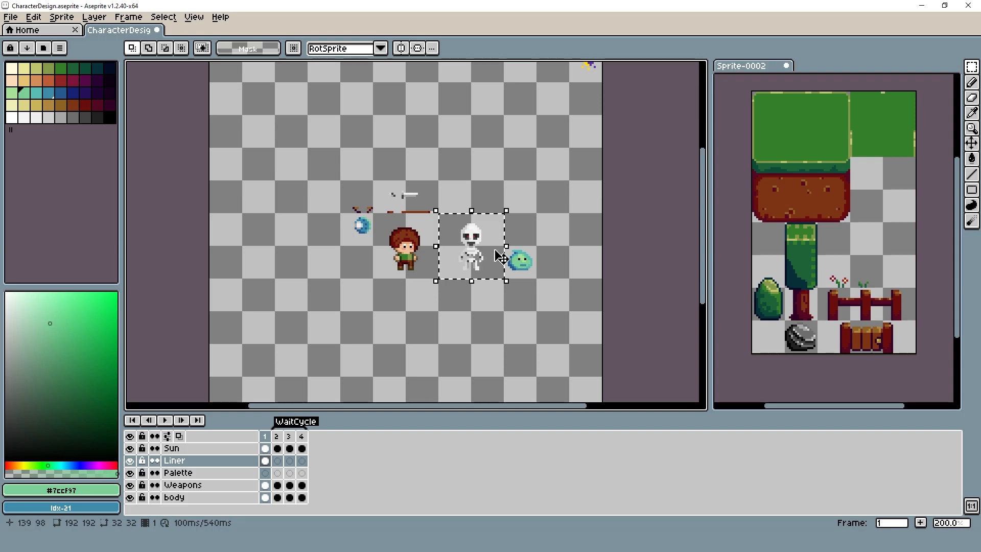
key(ctrl+x)
- Create a new 32 × 32 px sprite and paste the skeleton into it
key(ctrl+n)
key(Return)
key(ctrl+v)
click(488, 237)
scroll(416, 210, up, 4)
scroll(416, 207, down, 1)
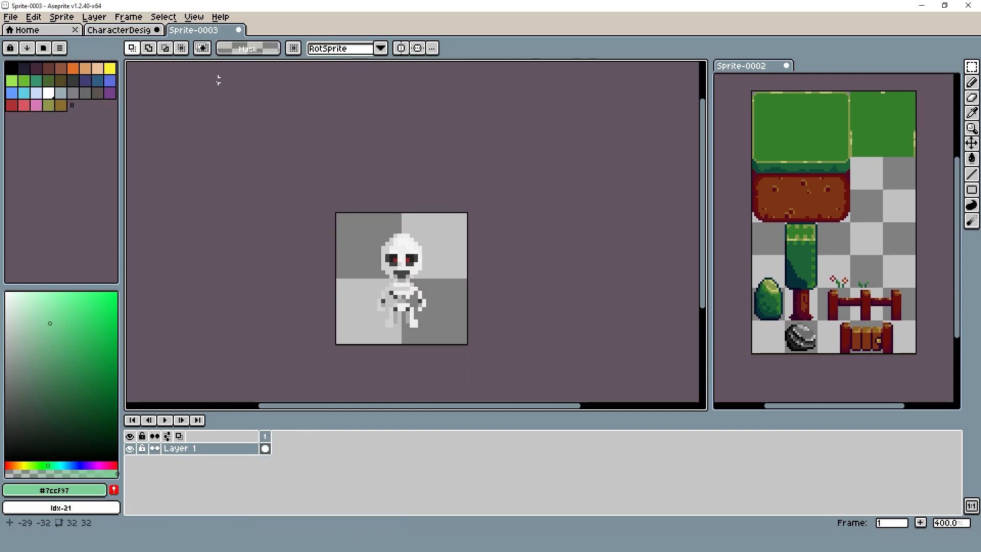
- Move the slime from CharacterDesign into a new 16 × 16 px sprite and return to CharacterDesign
click(119, 30)
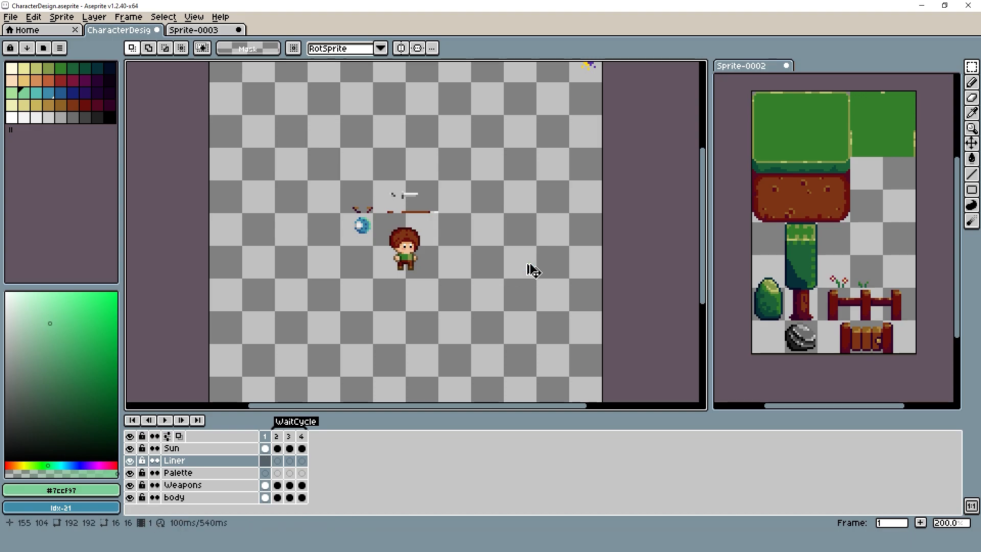
key(ctrl+c)
key(ctrl+n)
key(Return)
key(ctrl+v)
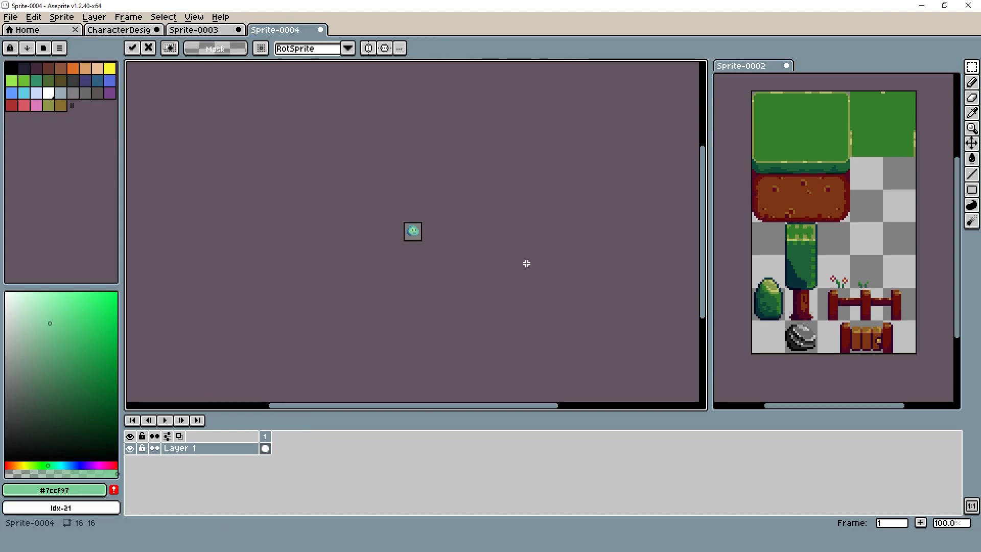
click(526, 263)
click(182, 31)
click(145, 32)
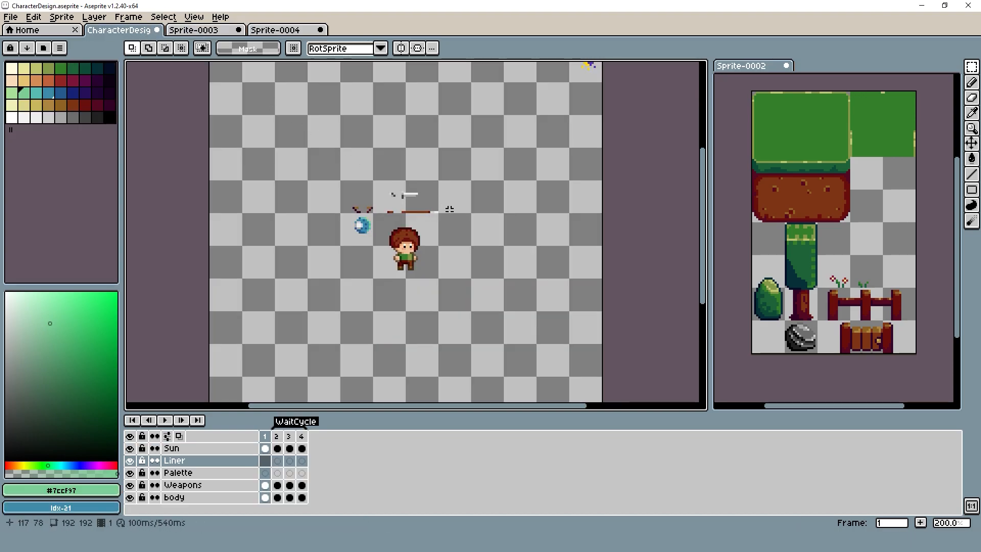
scroll(444, 206, up, 1)
drag(286, 167, 480, 312)
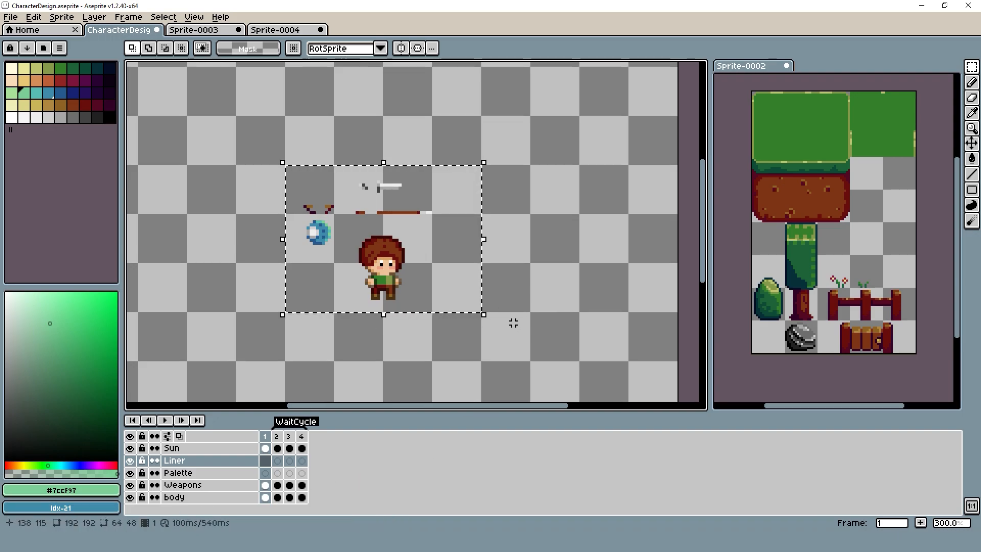
click(204, 197)
key(ctrl+alt+c)
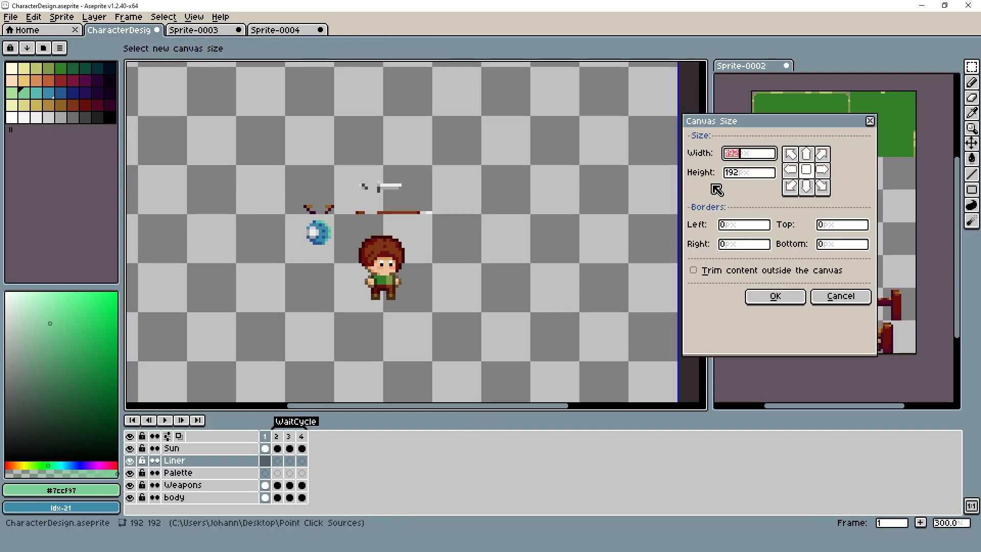
text(64)
click(749, 169)
text(48)
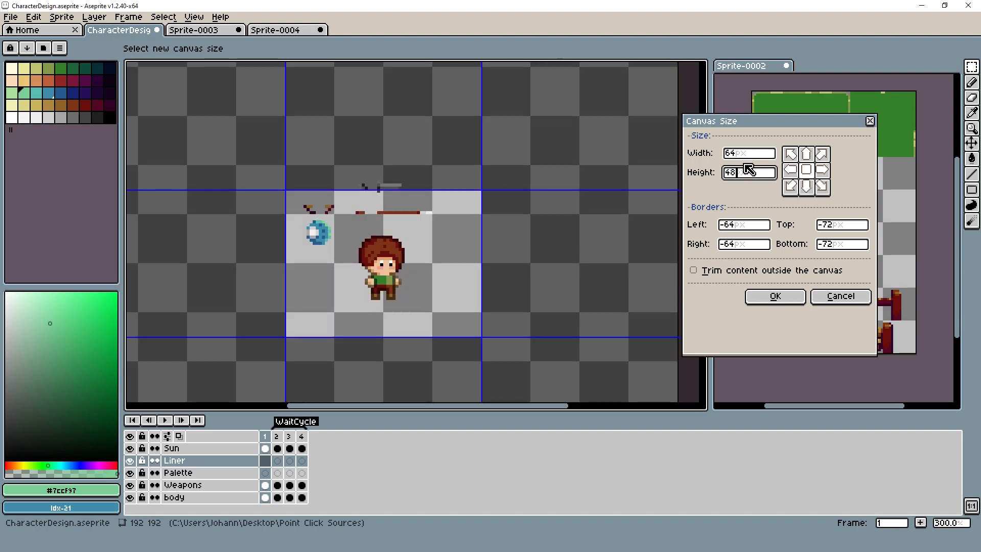
click(806, 156)
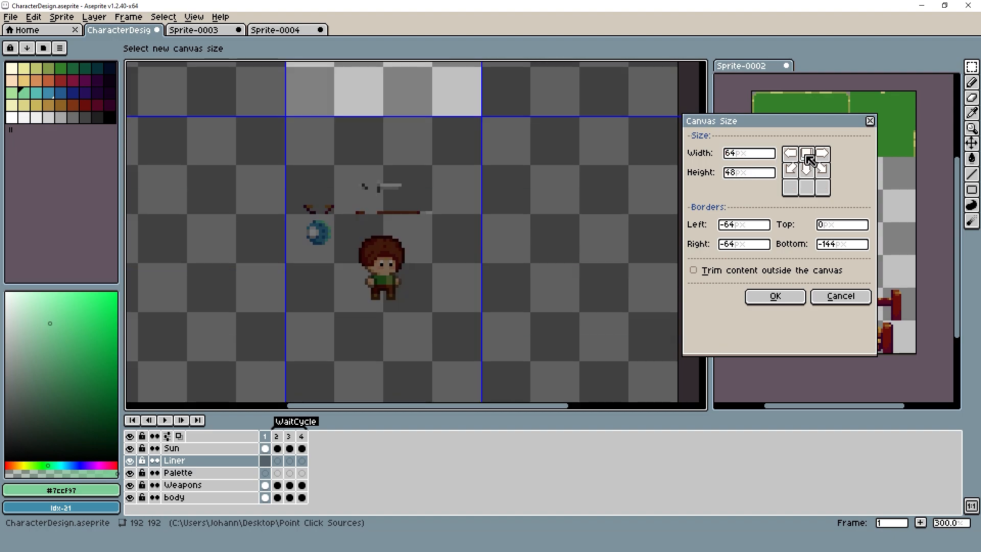
click(806, 173)
mouse_move(403, 225)
mouse_down()
mouse_move(399, 208)
mouse_move(406, 233)
mouse_up()
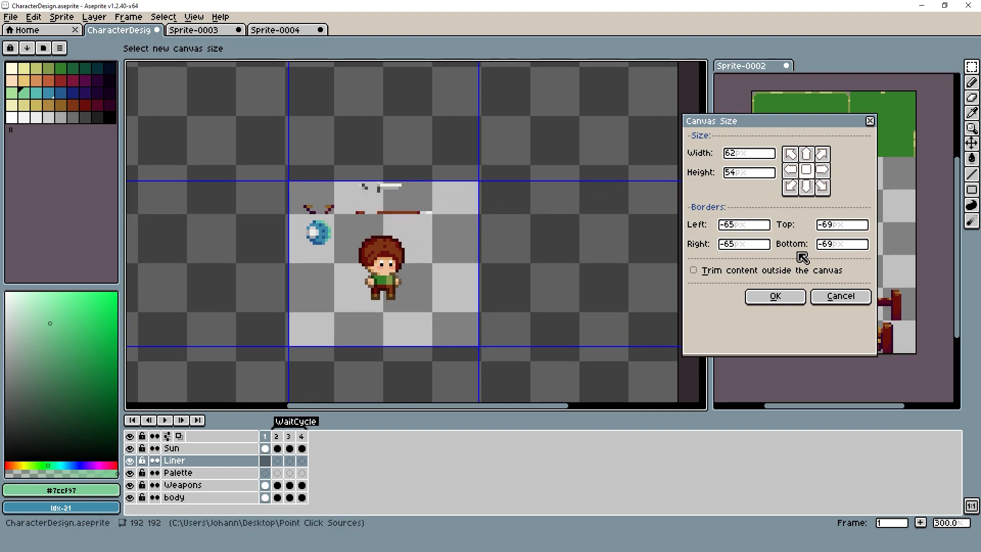
click(840, 296)
- Crop the canvas to 48 × 48 px around the character and weapons, with left and top borders of -64 and right and bottom of -80
drag(287, 167, 430, 310)
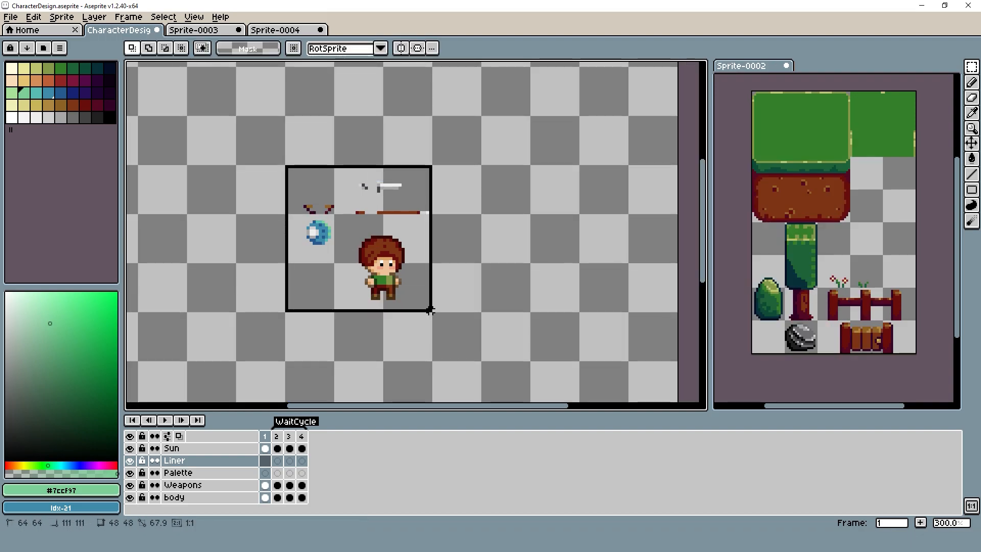
scroll(488, 273, up, 1)
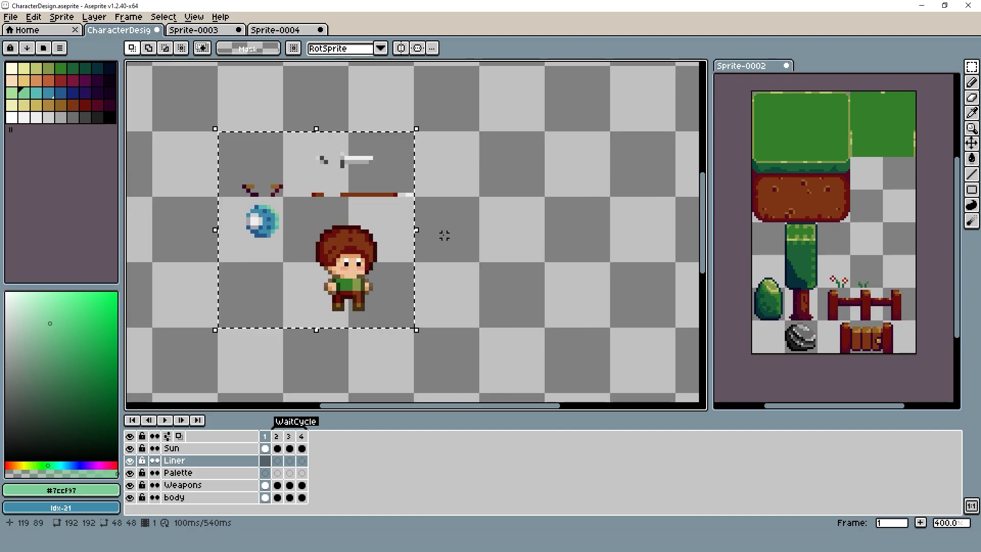
key(ctrl+alt+c)
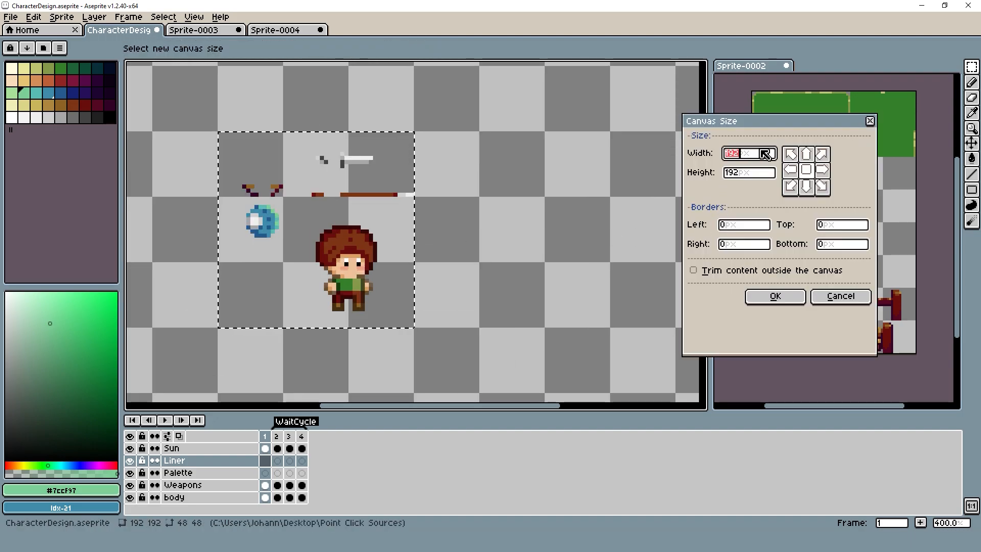
text(48)
key(Tab)
text(48)
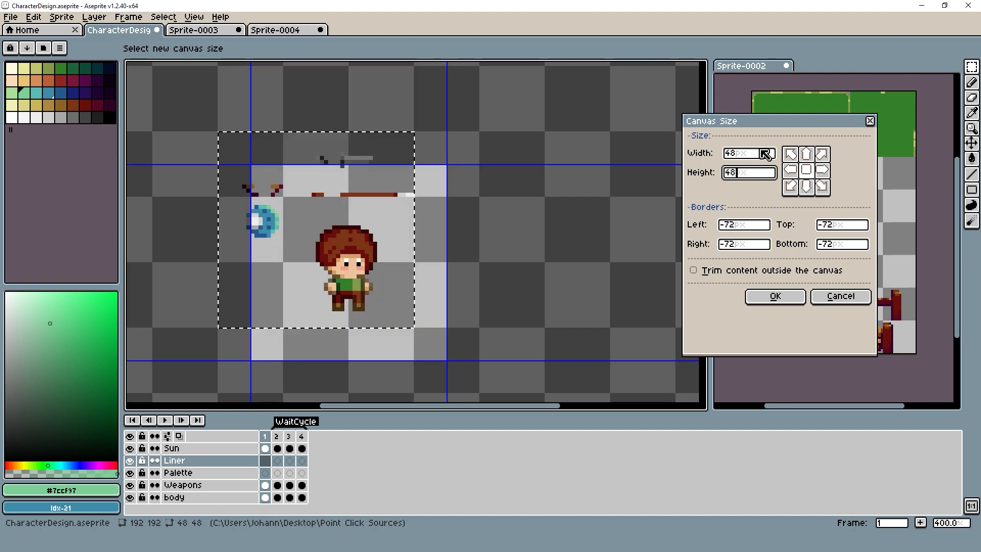
click(806, 170)
drag(407, 183, 371, 154)
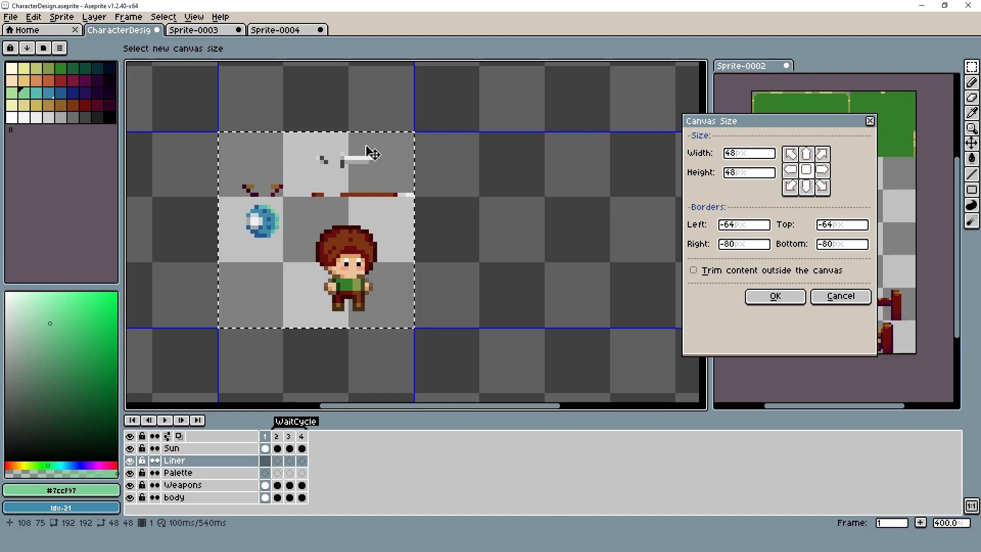
click(772, 295)
- Play back the animation on the cropped CharacterDesign canvas
scroll(376, 193, down, 3)
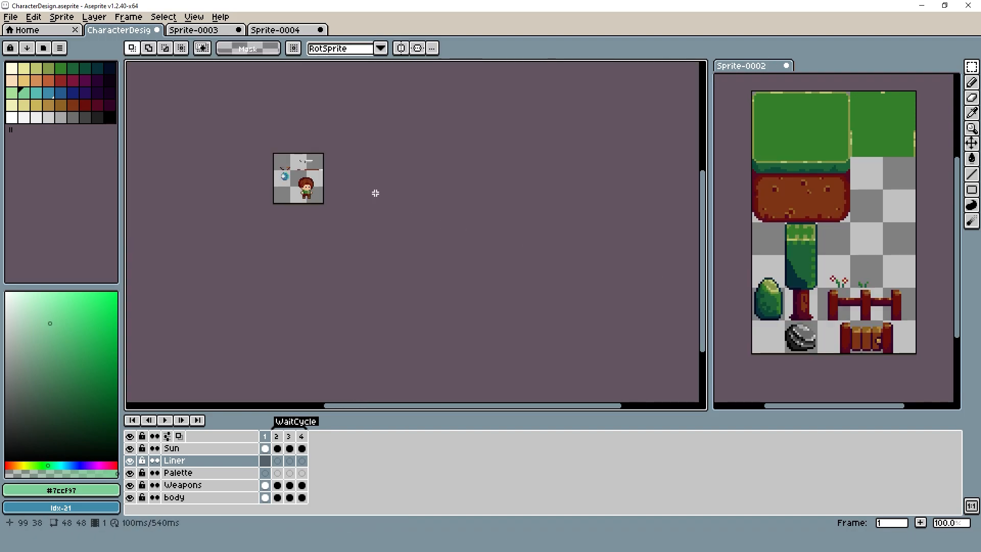
scroll(308, 144, up, 2)
scroll(292, 192, up, 1)
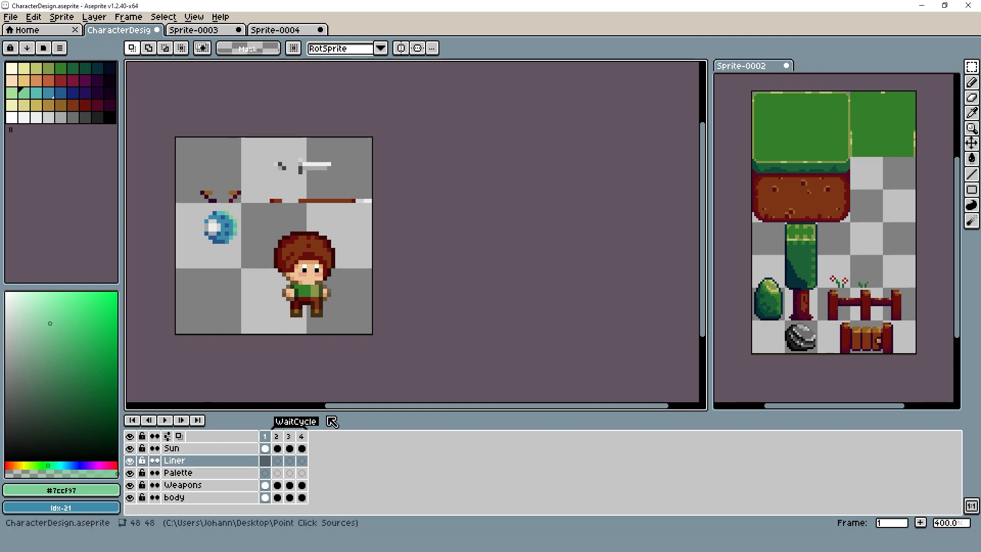
key(Return)
key(Return)
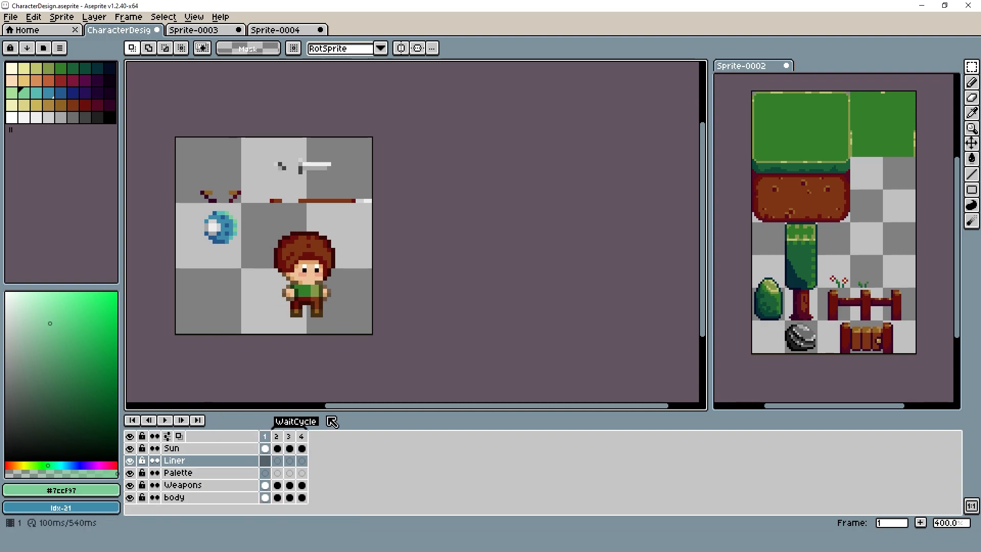
- Extend the canvas by 16 px on its right side, making it 64 px wide
key(ctrl+alt+c)
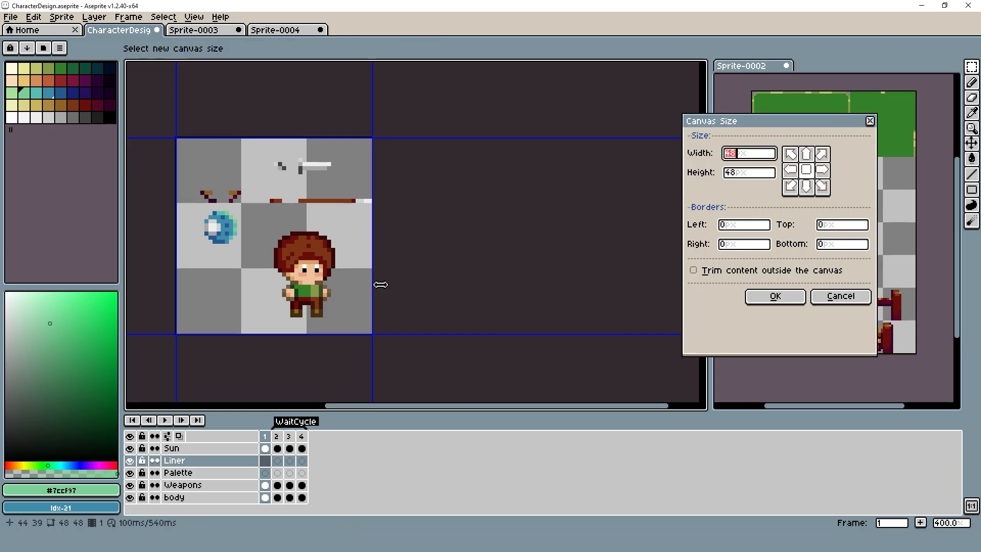
text(+16)
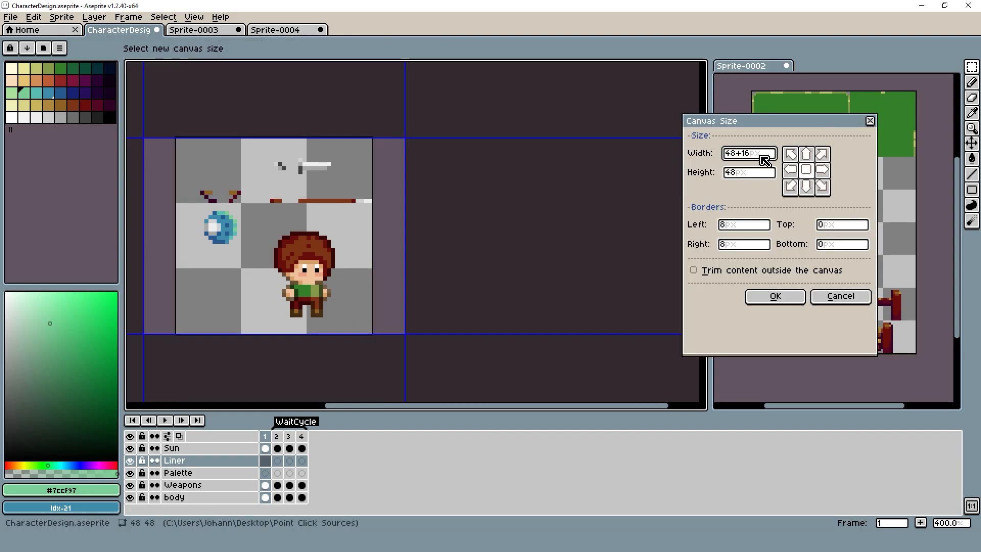
click(792, 171)
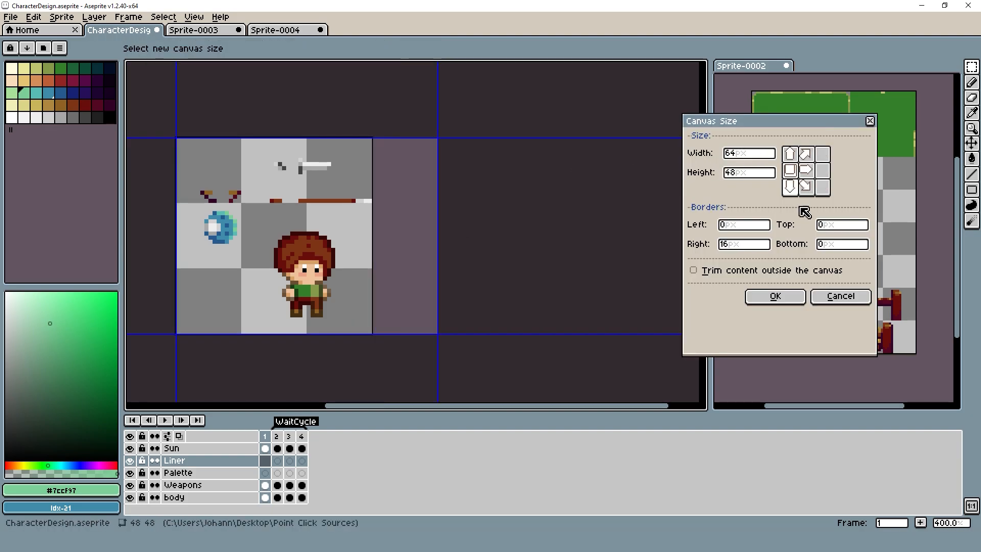
click(775, 296)
scroll(460, 212, left, 3)
- Save CharacterDesign, checking the WaitCycle animation and returning to the first frame
key(ctrl+s)
key(Return)
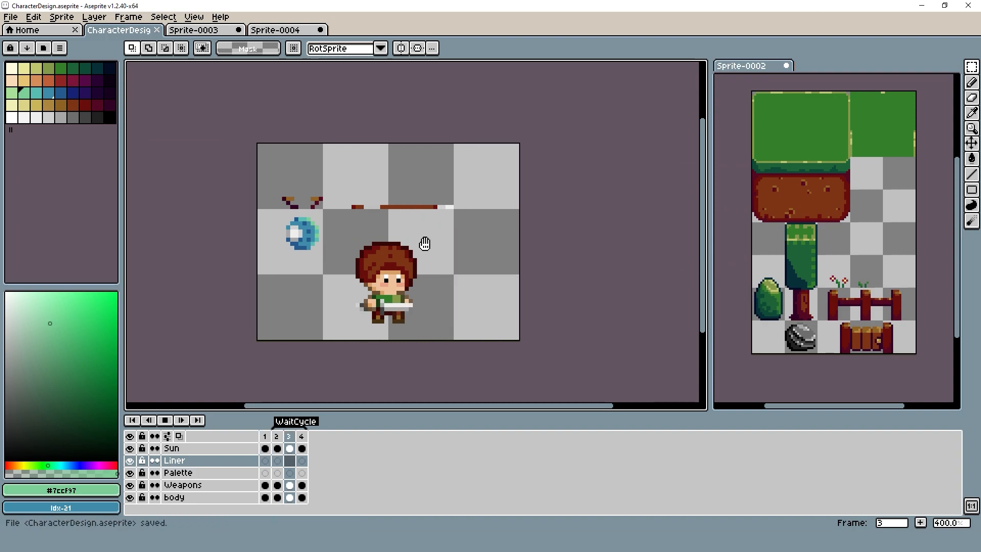
key(Return)
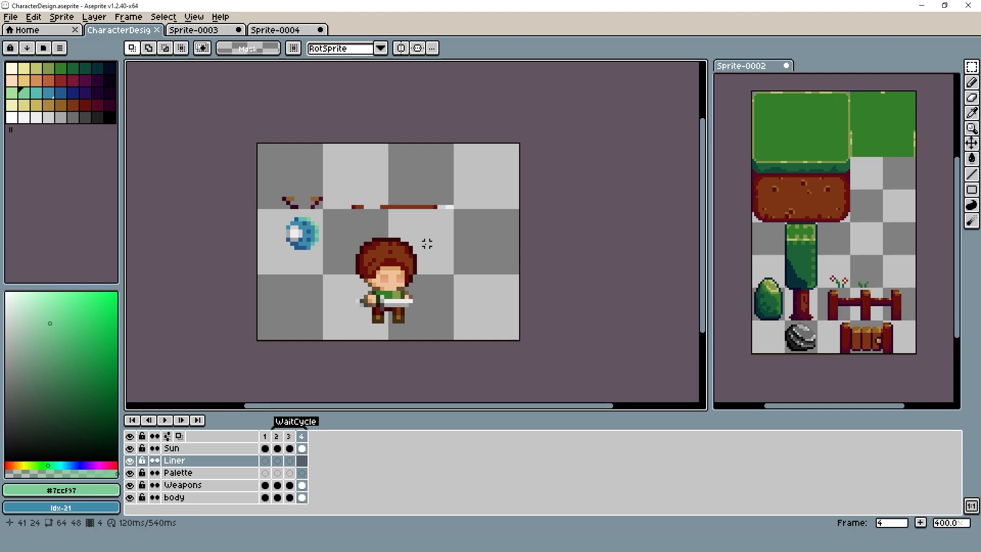
key(Home)
key(ctrl+s)
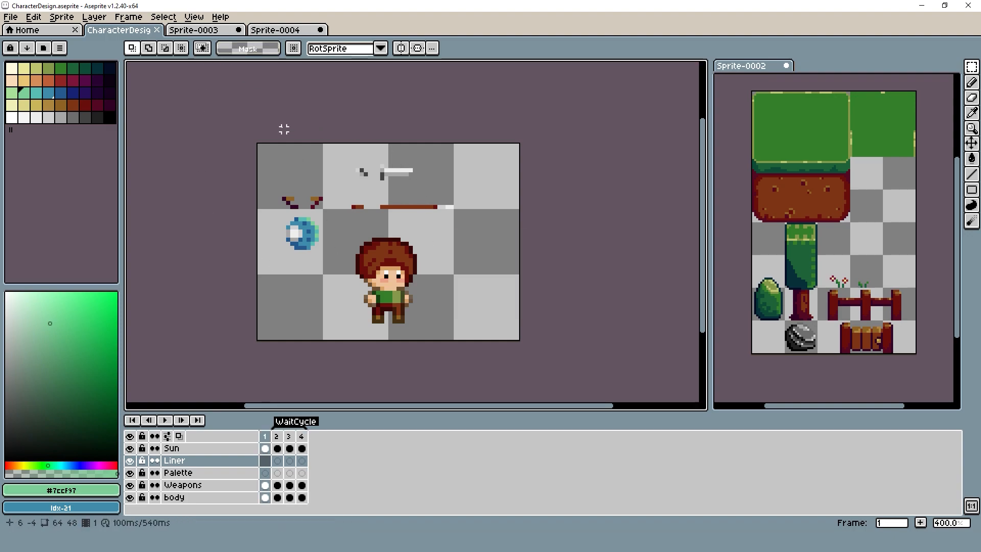
- Look through the separate Tileset_, Slime, Skeleton and CharacterDesign sprites, ending on Skeleton
click(197, 30)
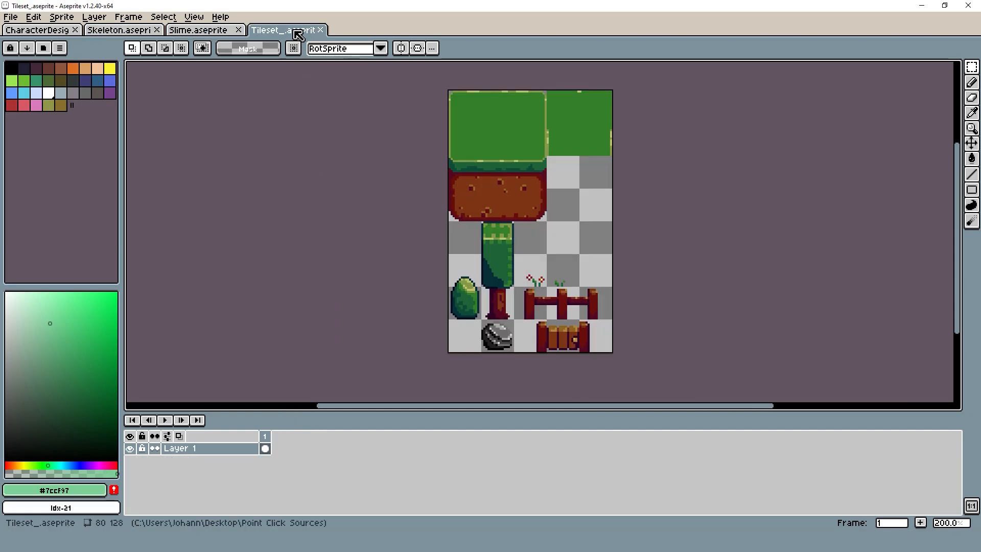
drag(482, 228, 560, 222)
click(190, 31)
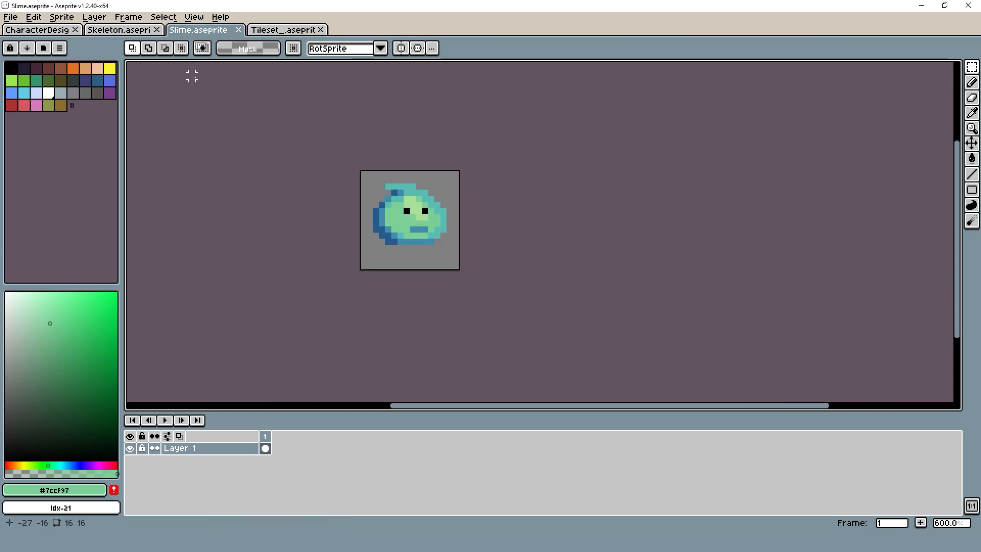
click(118, 32)
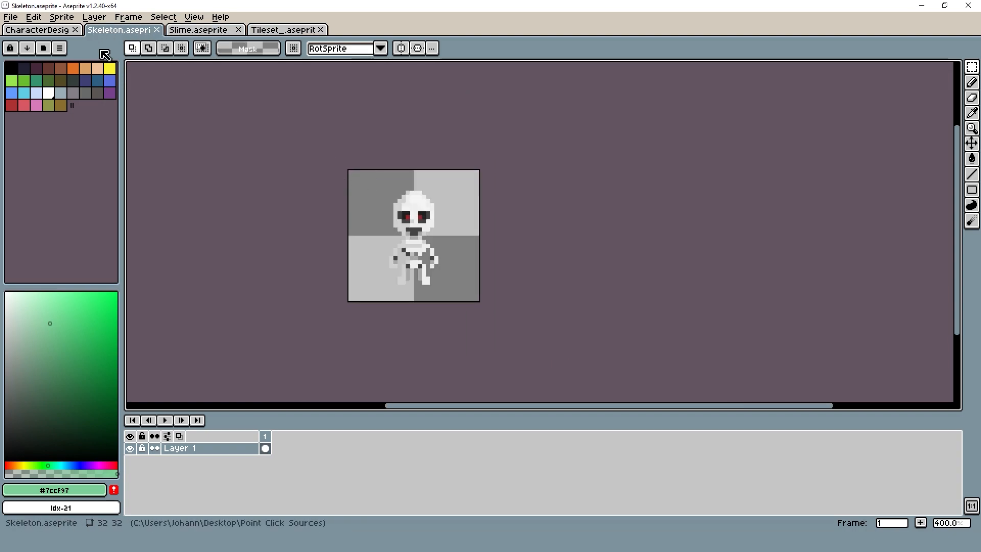
click(46, 31)
click(262, 32)
click(119, 30)
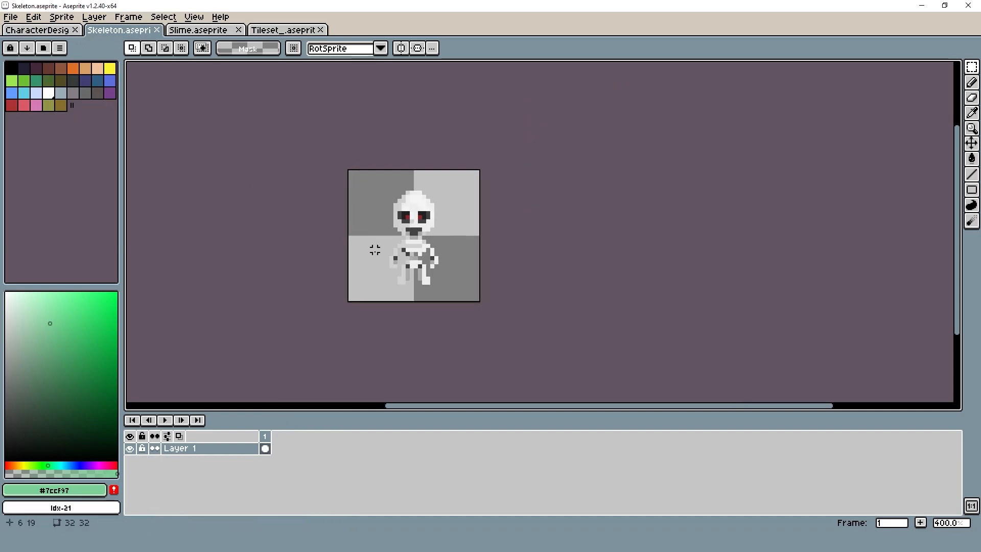
- Start exporting the Tileset_ sprite as PNG and create a destination folder named Exportation_GameYTB inside Point Click Sources
click(284, 31)
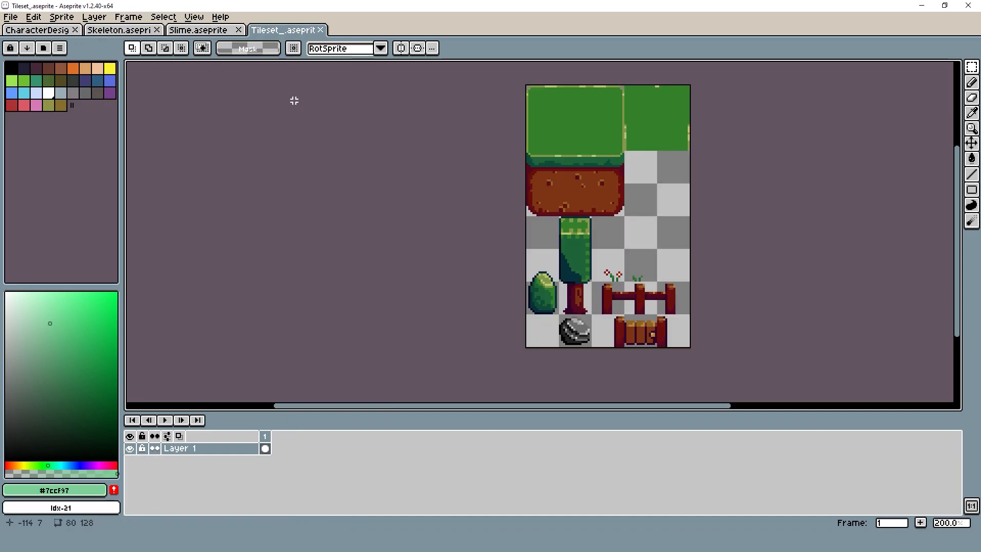
drag(578, 184, 491, 184)
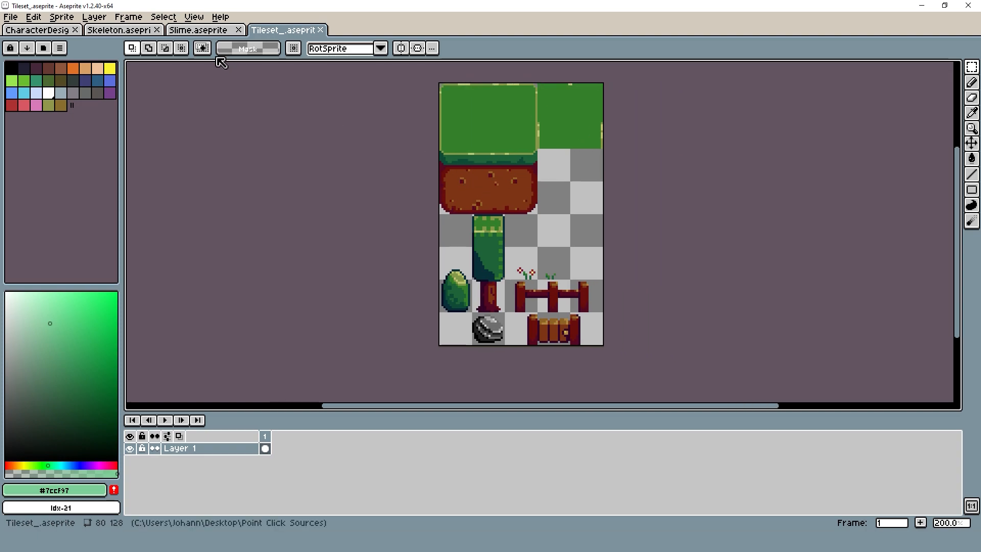
click(20, 17)
click(32, 92)
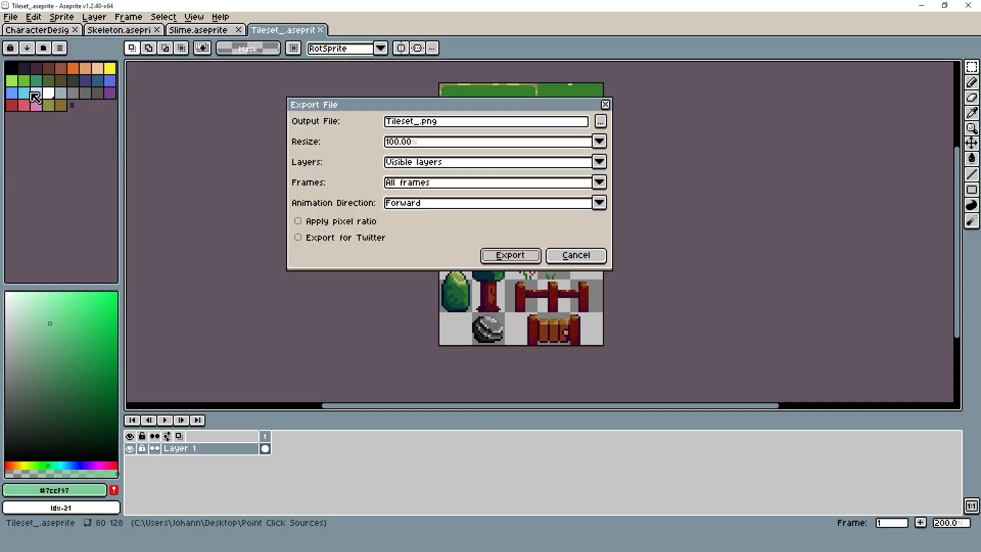
click(606, 123)
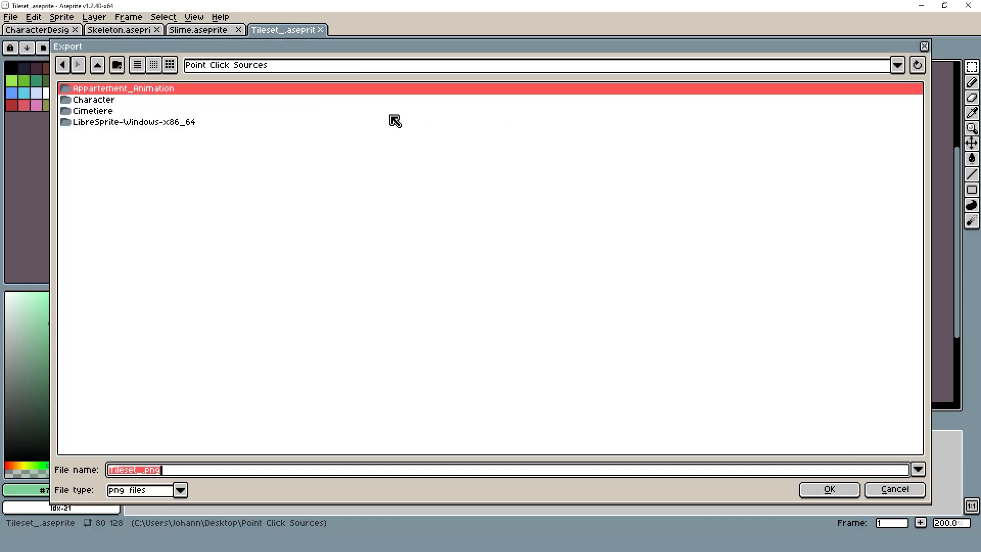
click(117, 65)
text(Exportation)
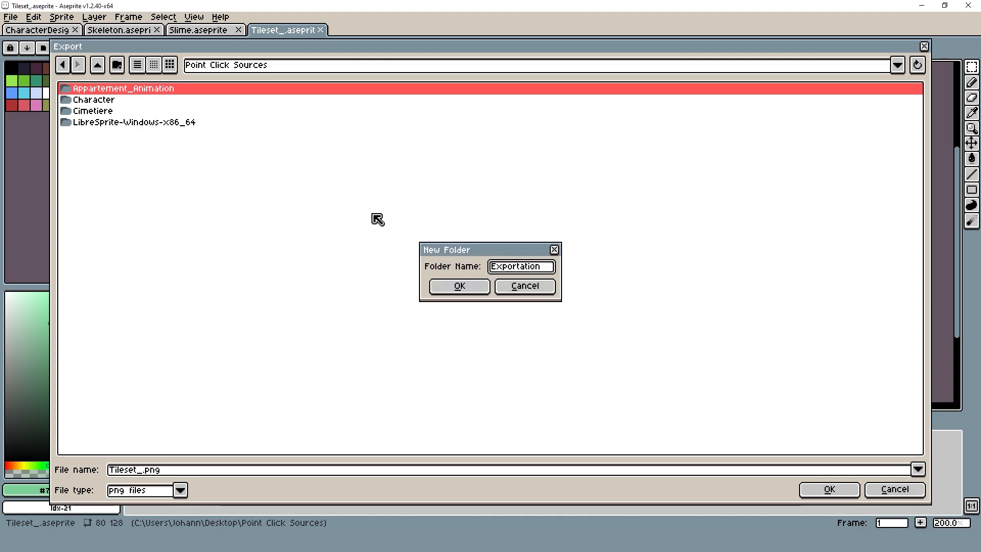
text(_GameYT)
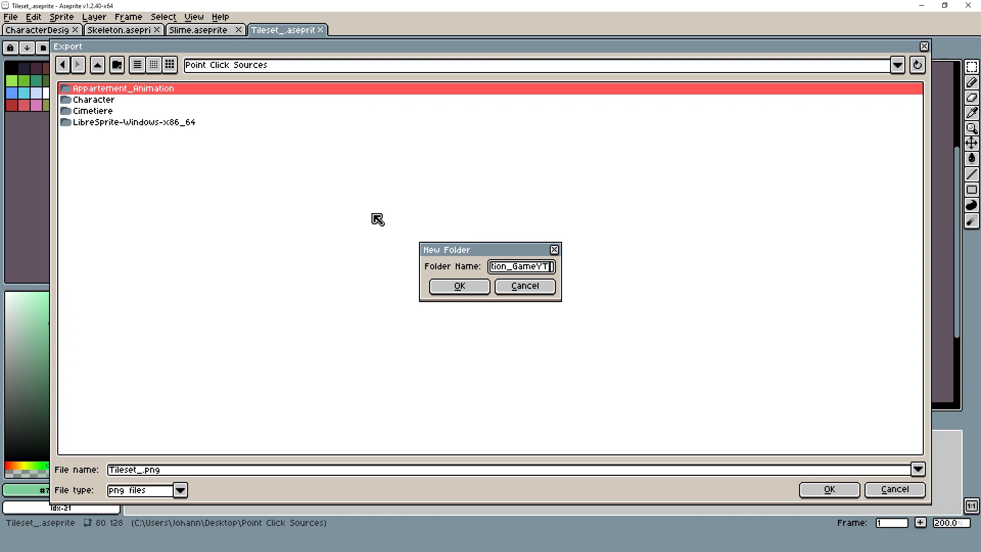
key(Return)
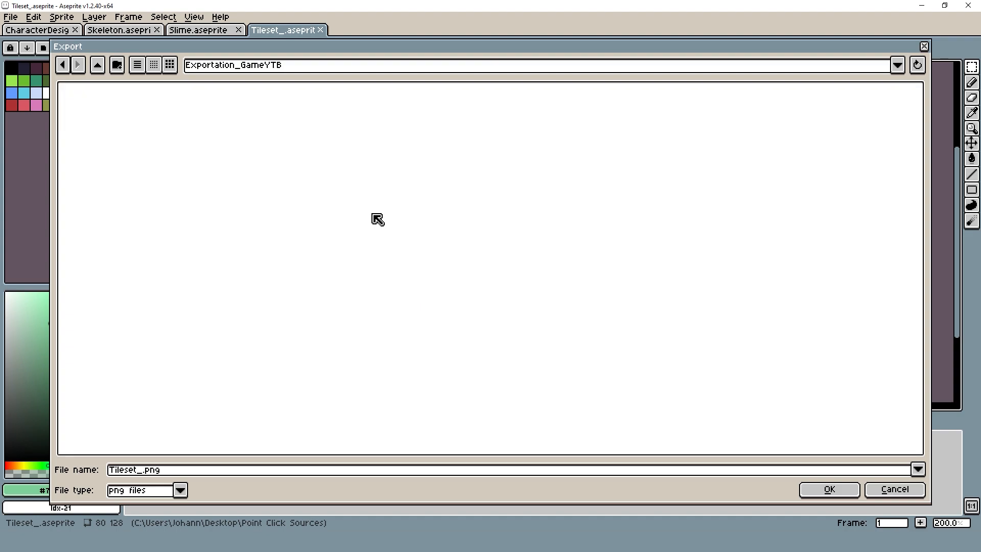
- Name the output file Tileset and export it as a PNG at 100% into Exportation_GameYTB
click(198, 470)
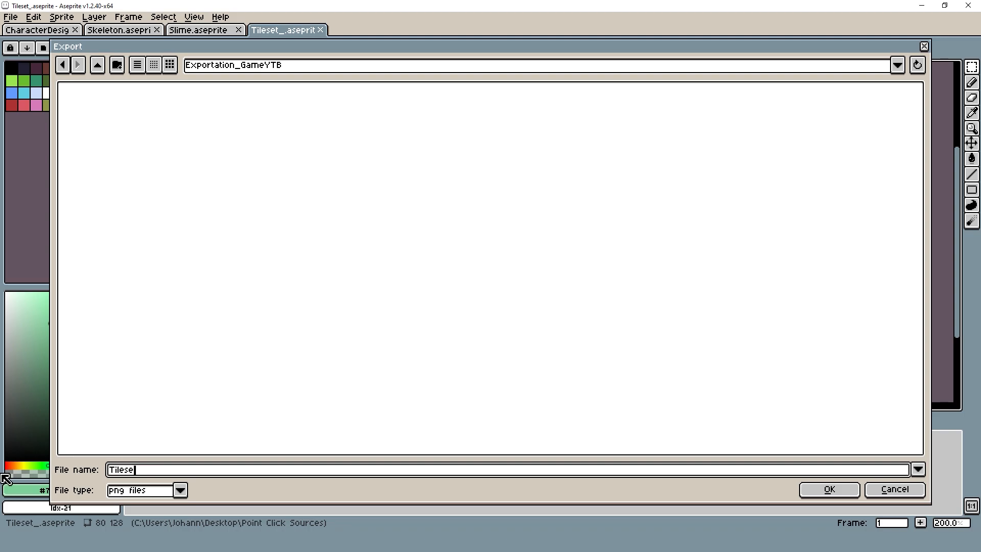
key(Return)
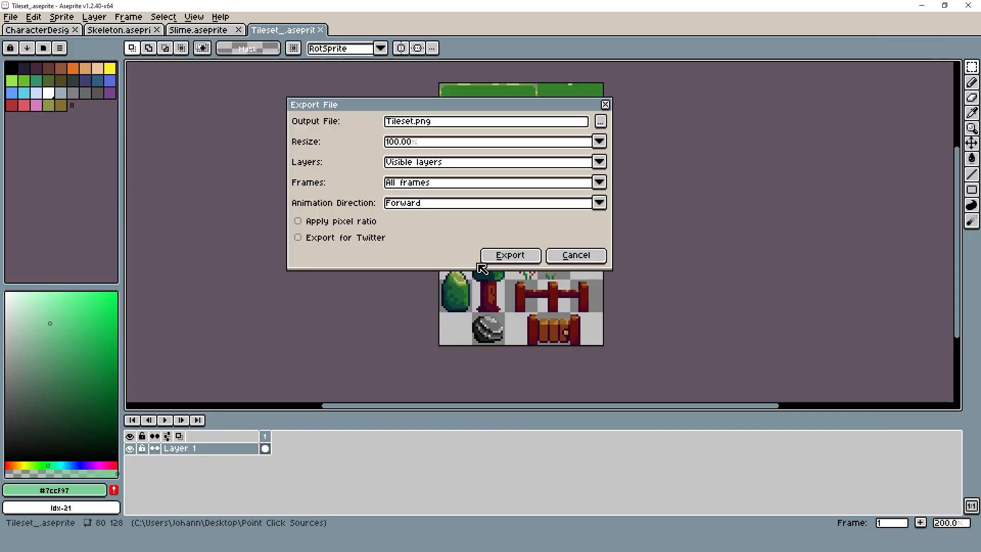
click(503, 255)
- Export the Slime sprite as Slime.png at 100% into the Exportation_GameYTB folder
click(198, 30)
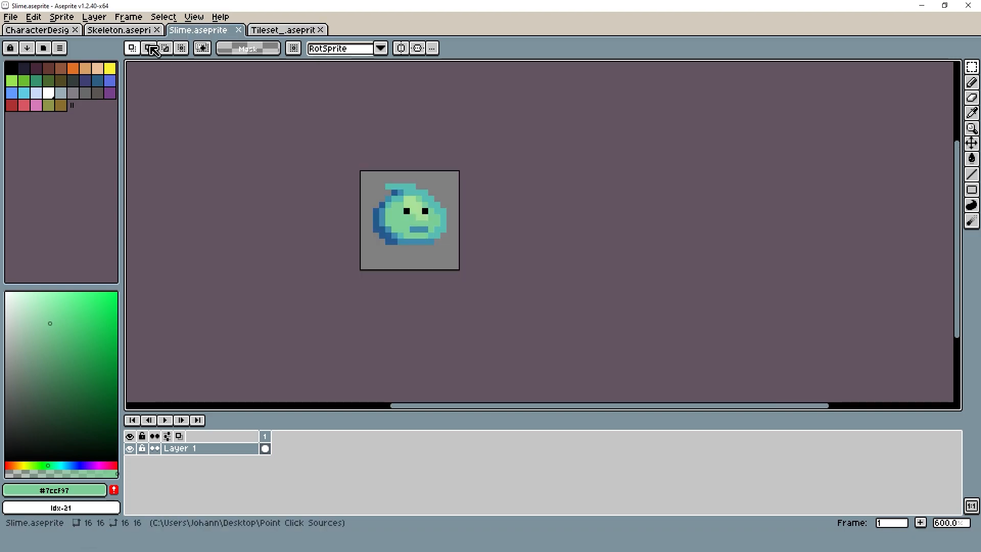
click(11, 17)
click(54, 104)
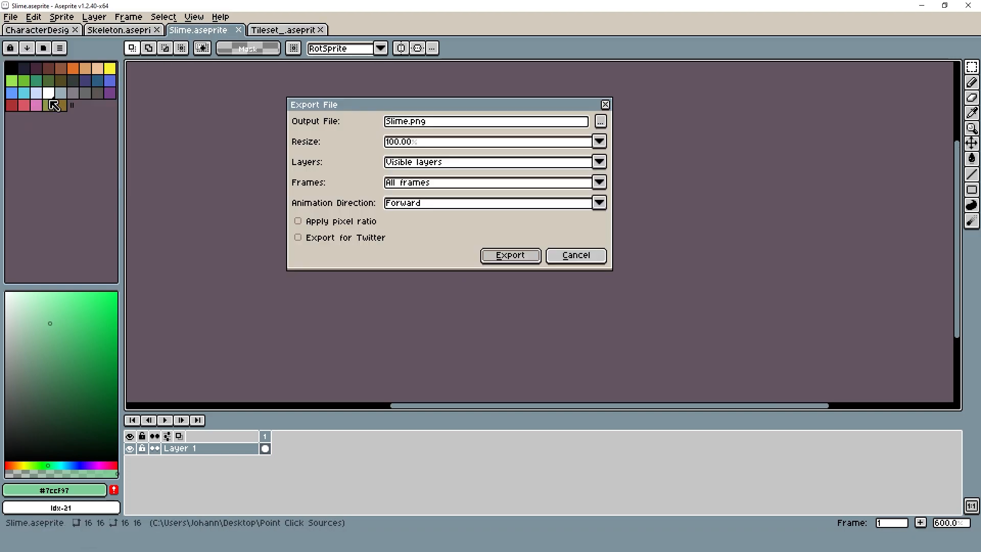
click(603, 122)
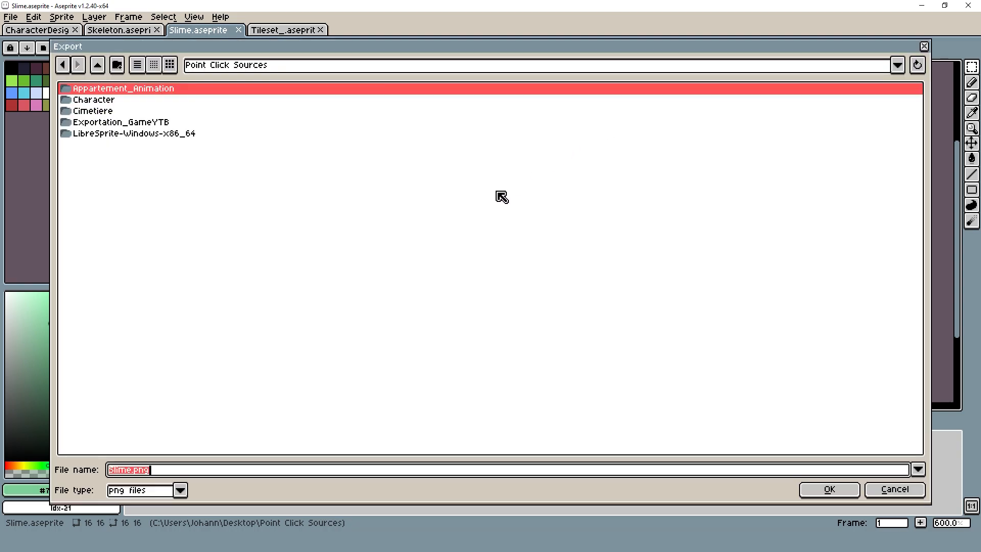
double_click(138, 125)
click(829, 489)
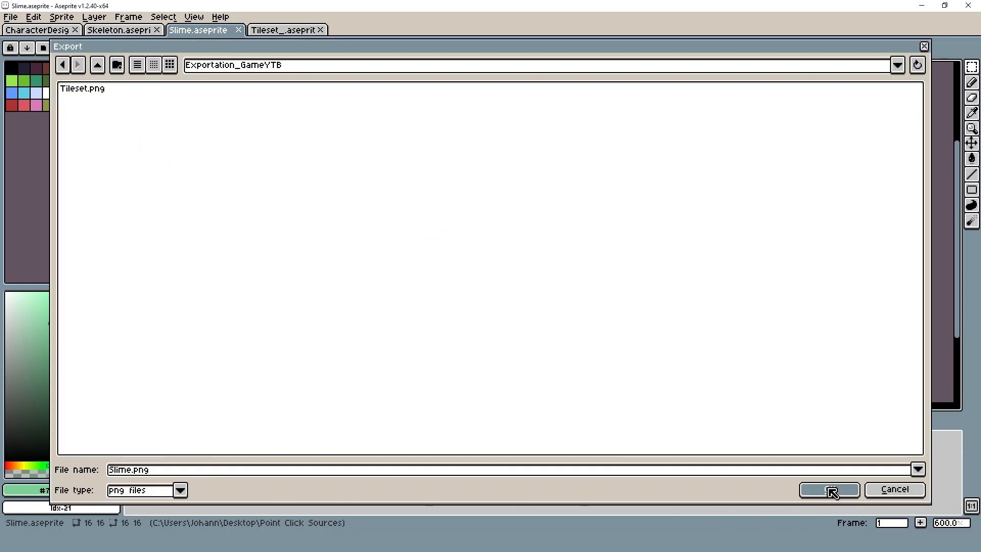
click(513, 260)
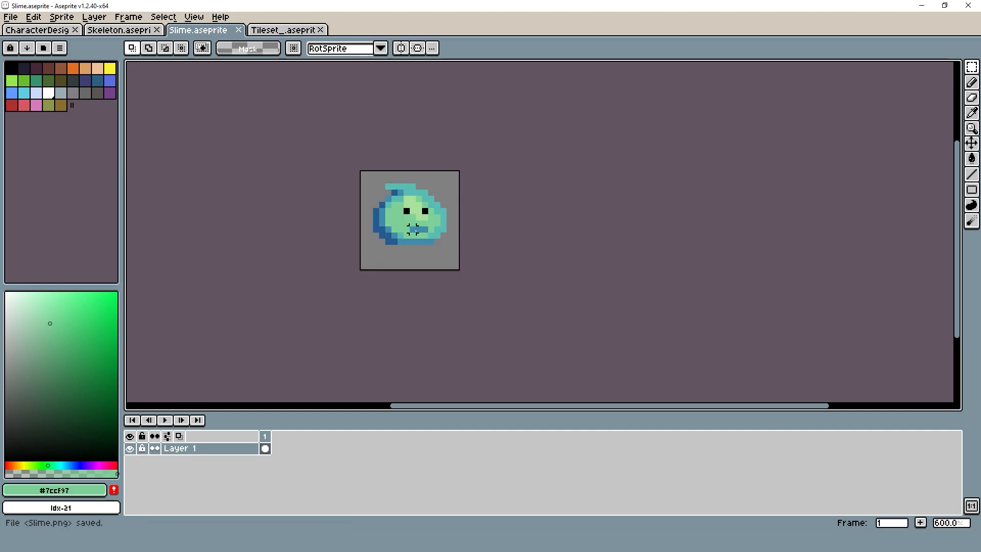
- Export the Skeleton sprite as Skeleton.png into the Exportation_GameYTB folder
click(128, 29)
click(14, 19)
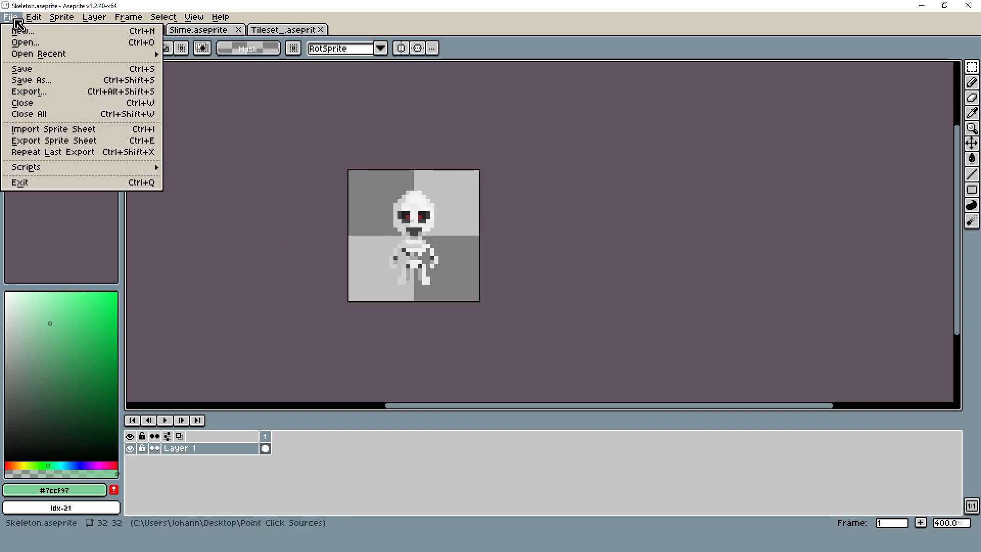
click(44, 92)
click(600, 125)
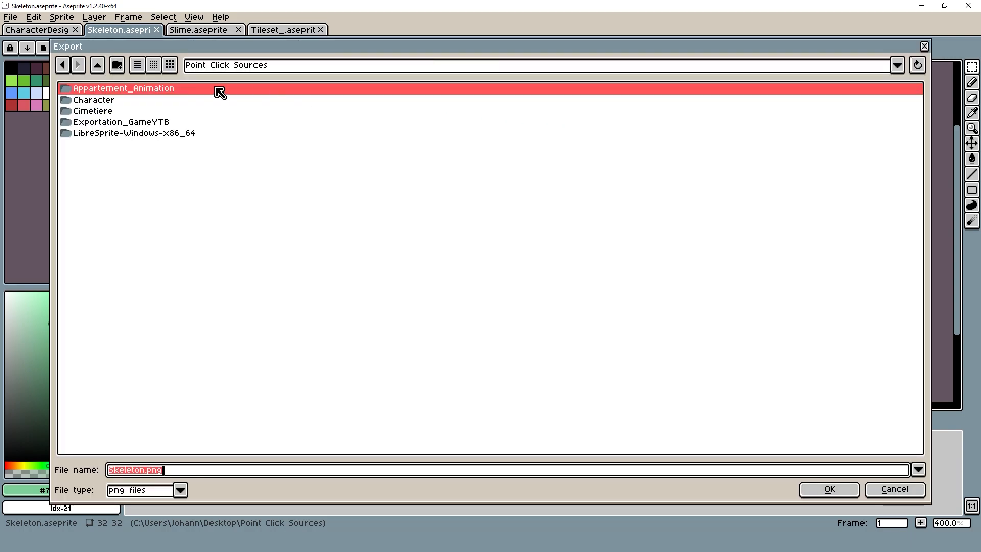
double_click(108, 123)
click(829, 489)
click(508, 254)
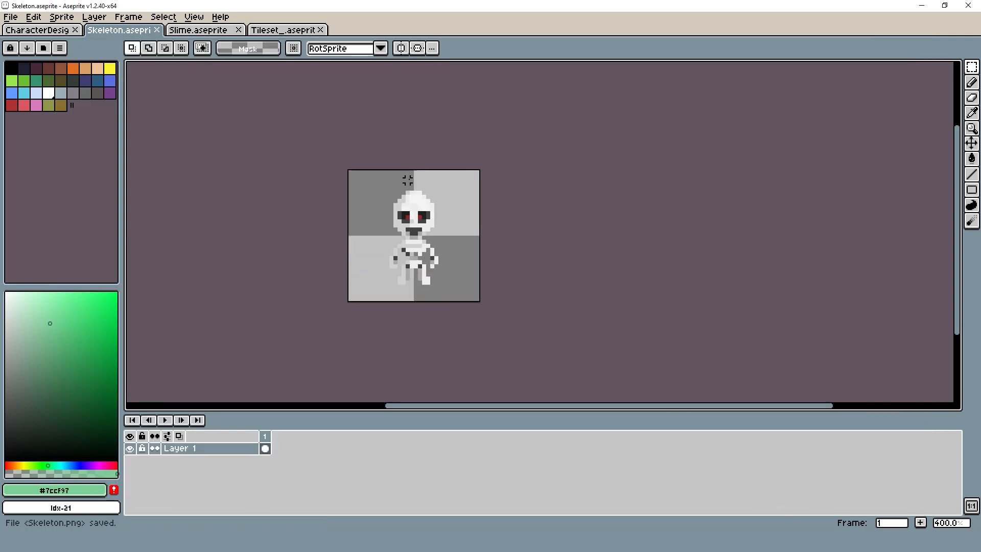
- Play back the CharacterDesign animation and check the area around the character with a temporary selection
key(ctrl+shift+Tab)
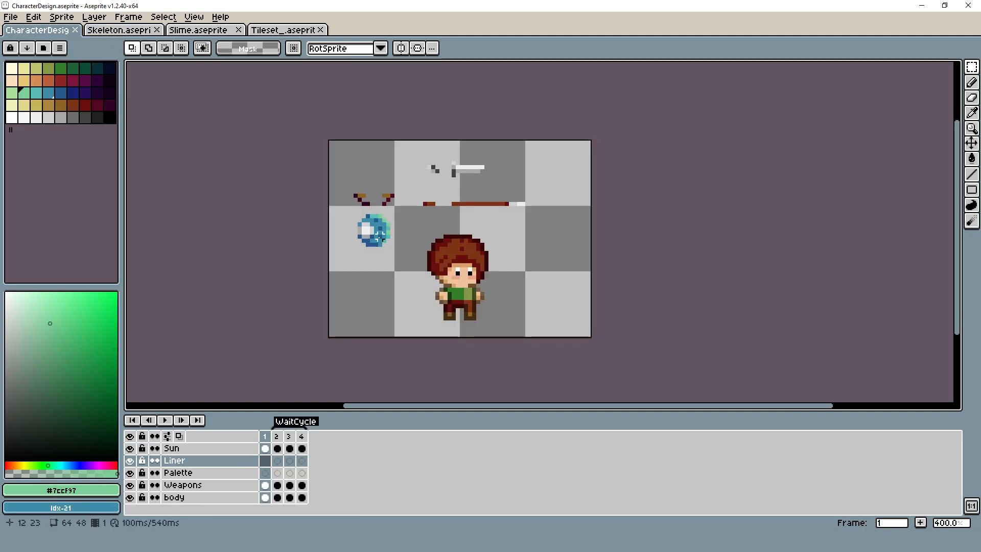
key(Return)
key(Return)
drag(408, 212, 530, 339)
key(ctrl+d)
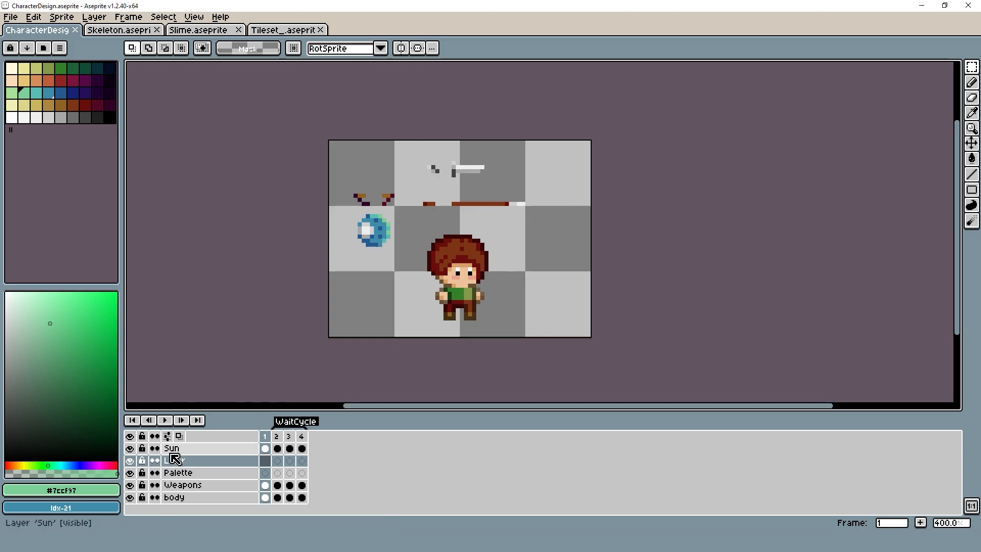
- Flatten the visible layers of CharacterDesign and cut the 32 × 32 px area around the character
right_click(172, 448)
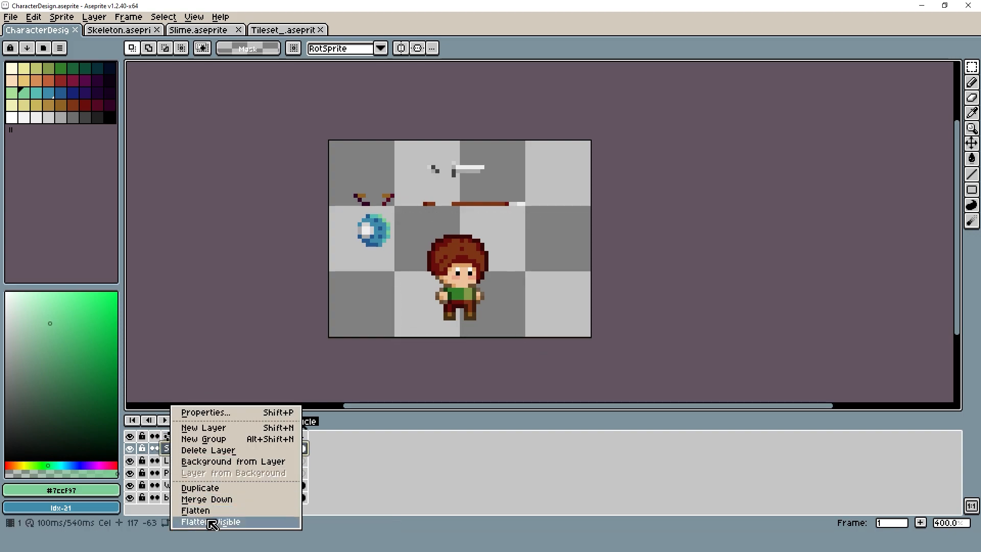
click(211, 522)
drag(408, 228, 528, 337)
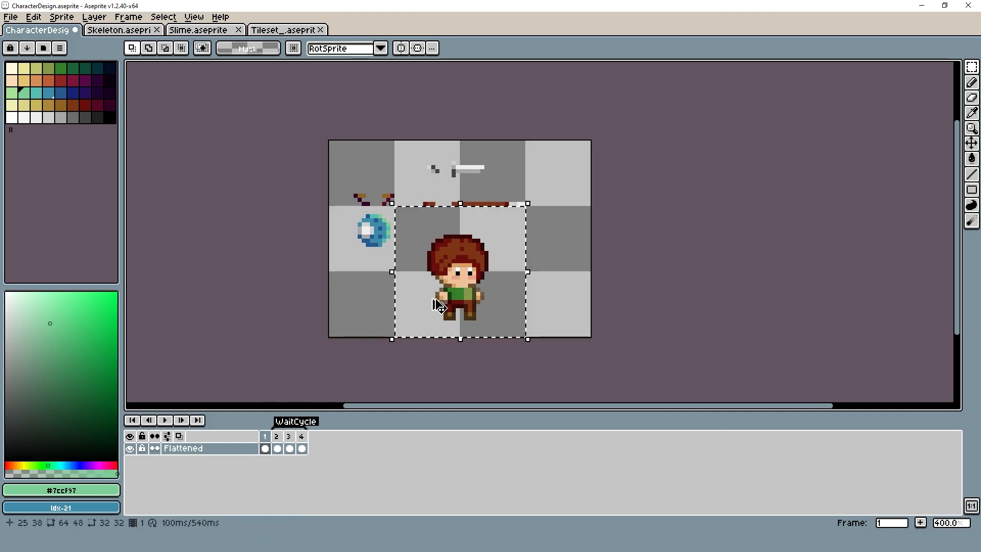
key(ctrl+x)
- Create a new 32 × 32 px RGBA sprite with a transparent background and paste the character into it
key(ctrl+n)
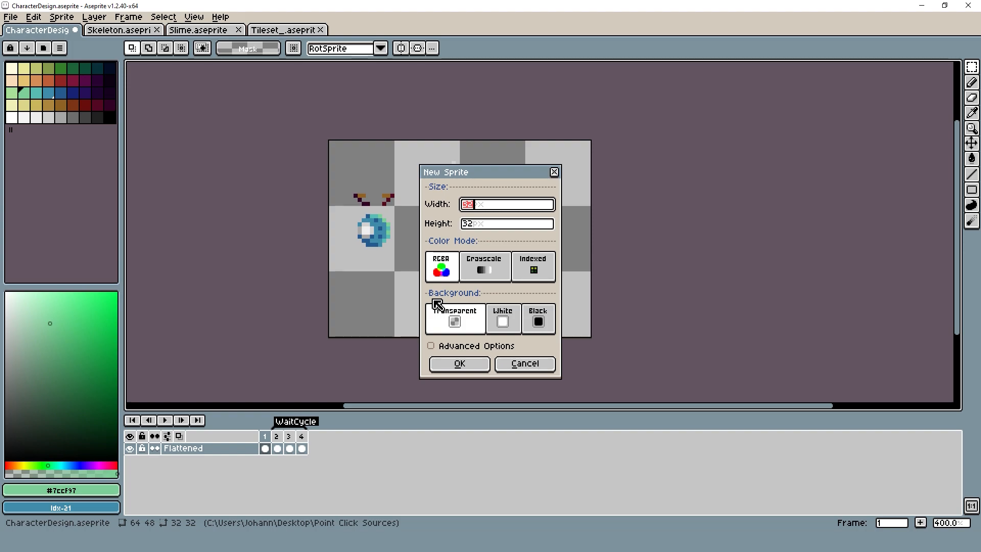
key(Return)
key(ctrl+v)
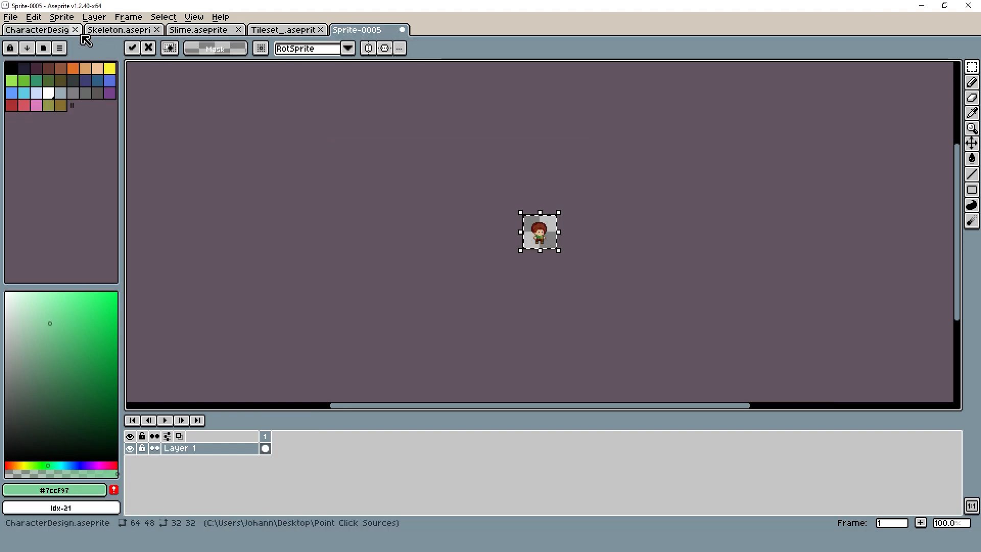
- Undo the character cut and the layer flattening in CharacterDesign, then save the file
key(ctrl+Tab)
key(ctrl+z)
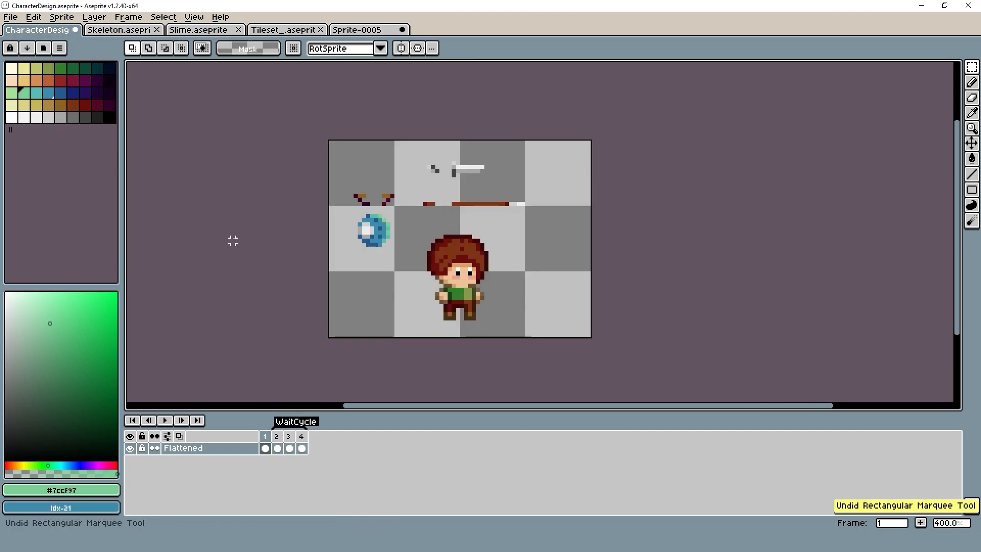
key(ctrl+z)
key(ctrl+z)
key(ctrl+z)
key(ctrl+s)
- Commit the pasted character in the new sprite and export it as Hero.png into Exportation_GameYTB
click(355, 30)
scroll(553, 233, up, 3)
key(ctrl+d)
click(11, 17)
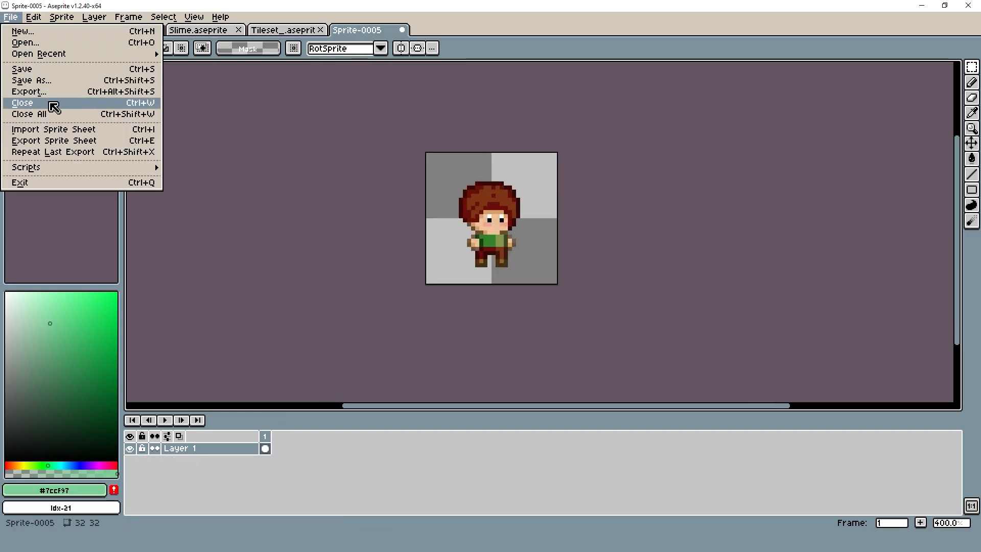
click(53, 105)
click(600, 122)
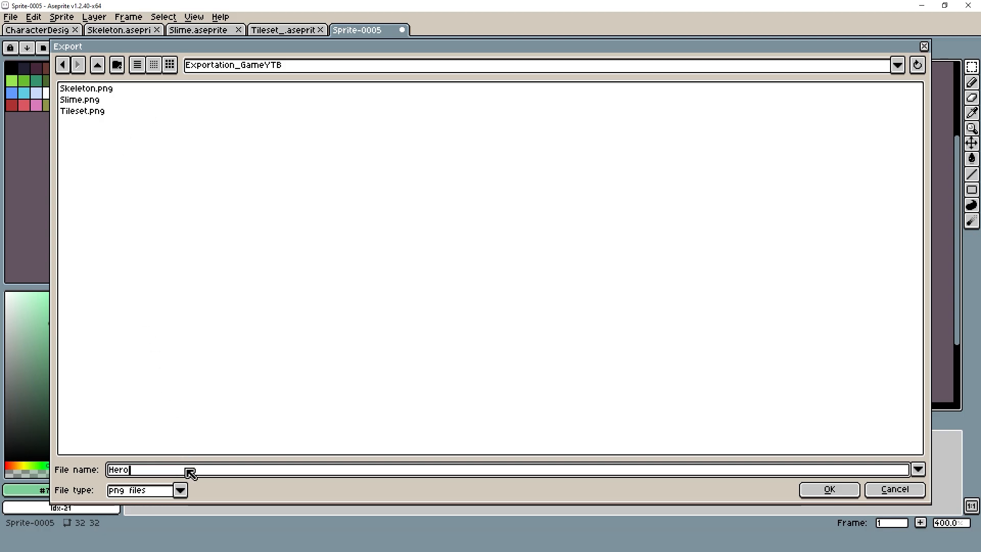
text(Hero)
key(Return)
click(504, 256)
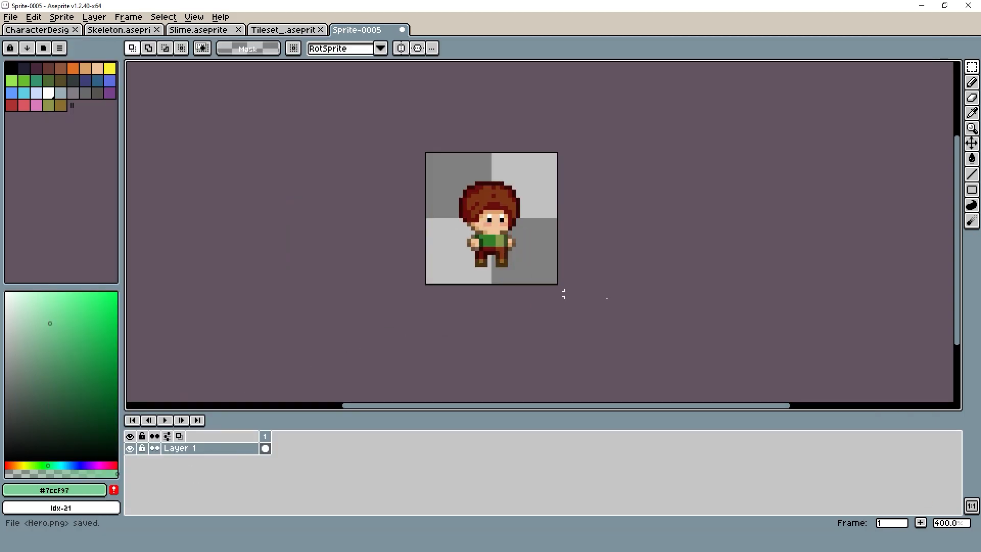
- Close the temporary character sprite without saving it as a source file
key(ctrl+s)
key(Escape)
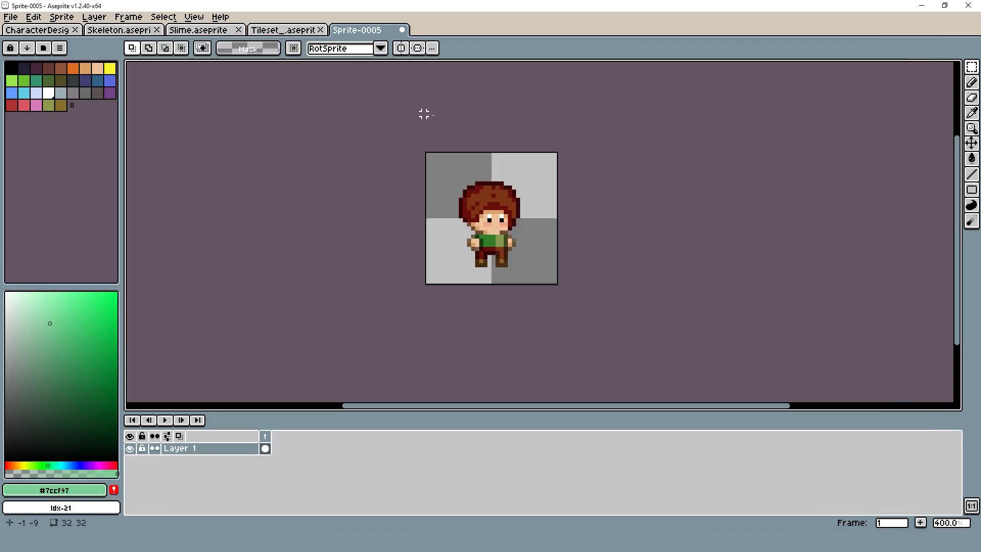
click(402, 30)
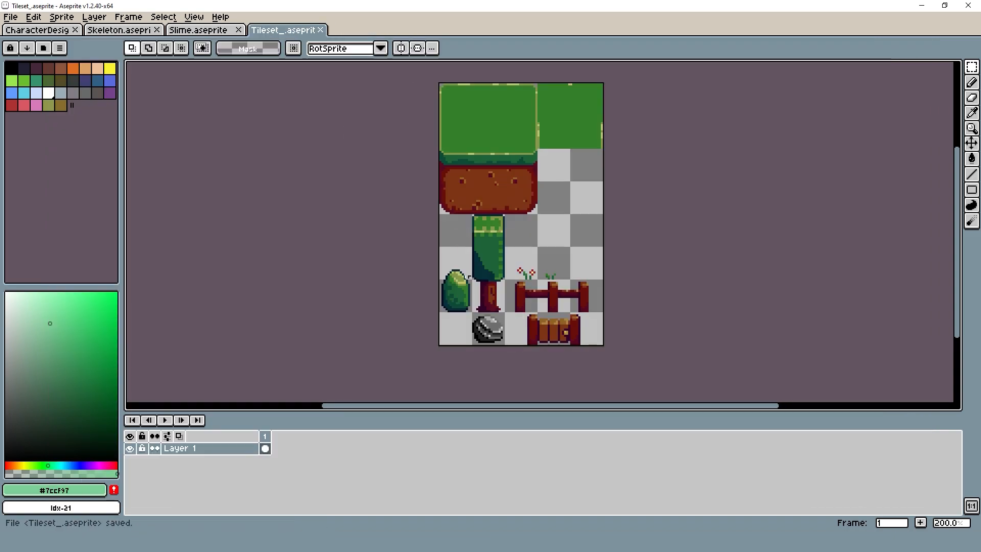